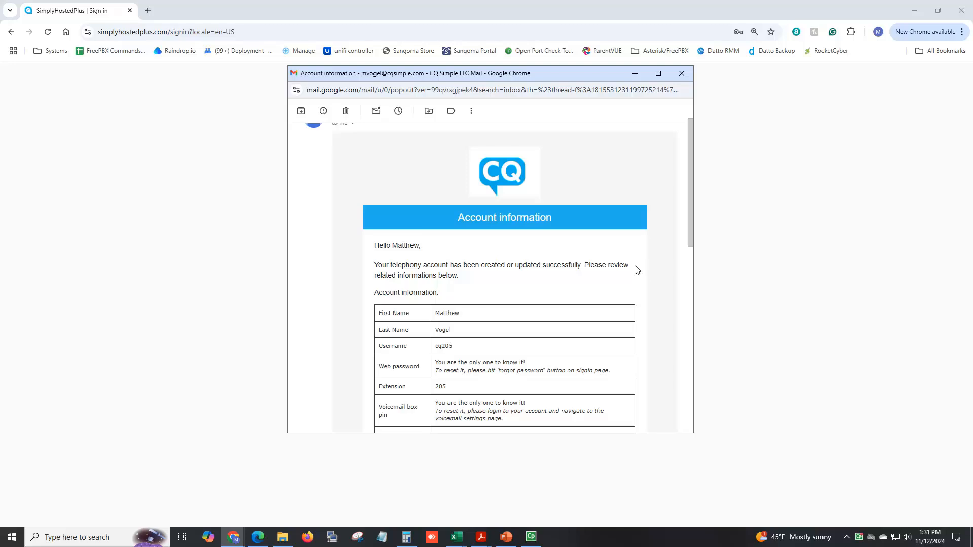
# - Review the account information email down to the web UI link, highlighting the username value
pyautogui.scroll(-2, 637, 271)
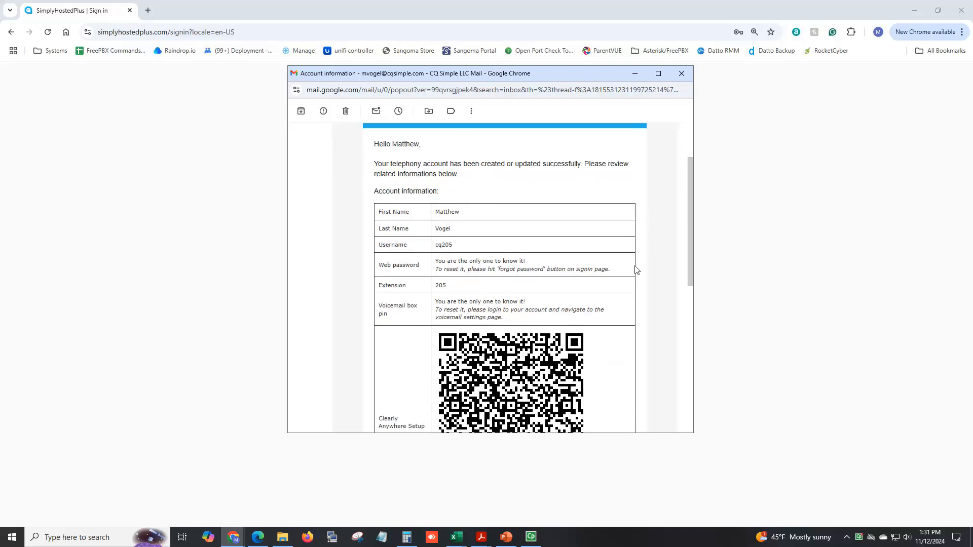
pyautogui.scroll(-1, 637, 271)
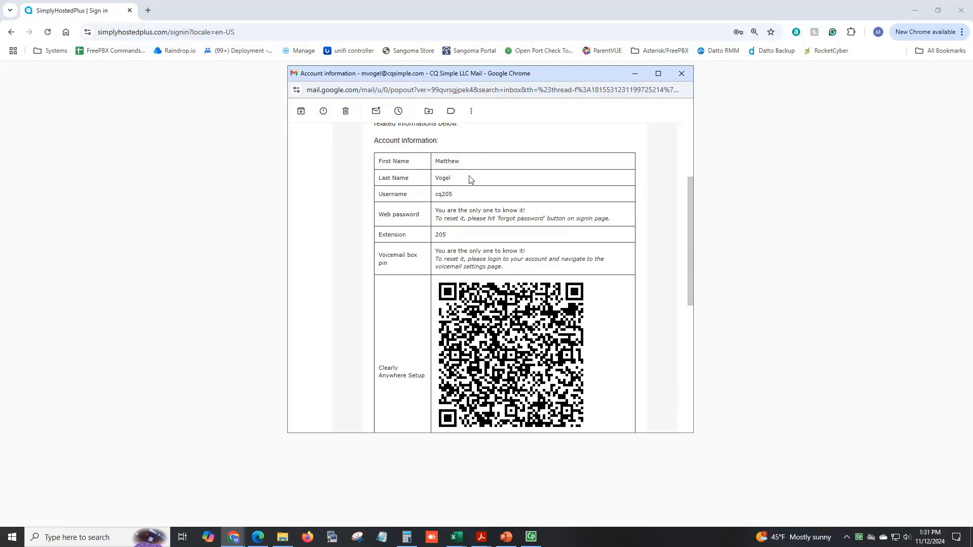
pyautogui.moveTo(470, 198); pyautogui.dragTo(435, 201)
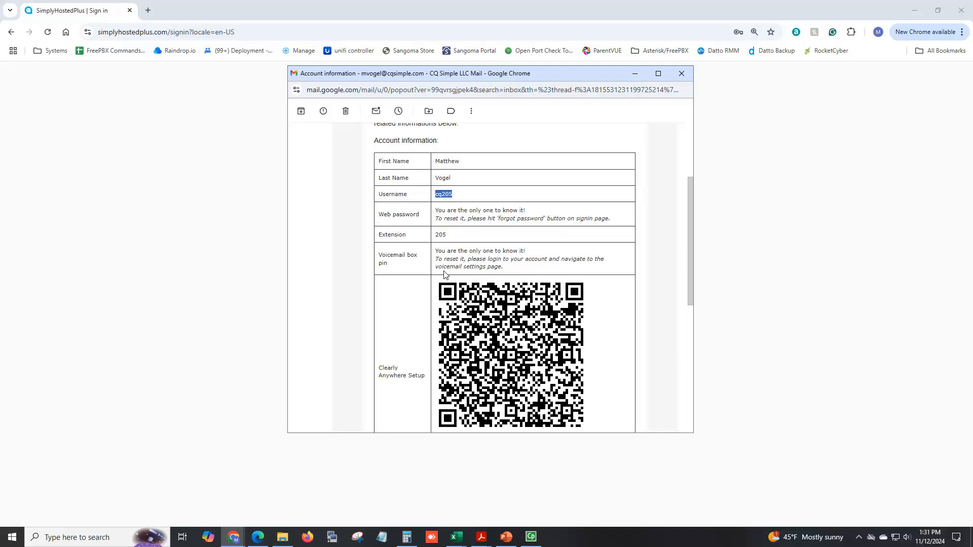
pyautogui.scroll(-2, 444, 274)
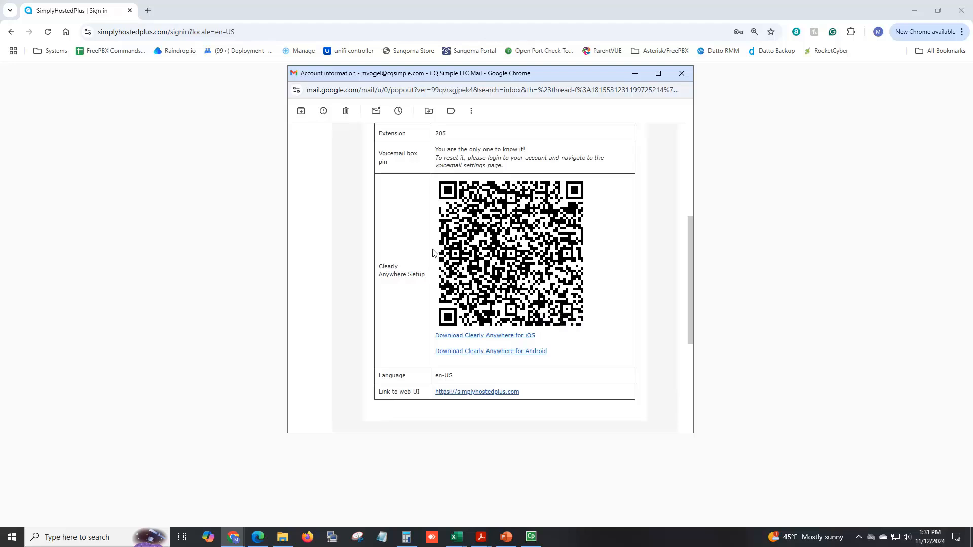
pyautogui.scroll(-1, 442, 254)
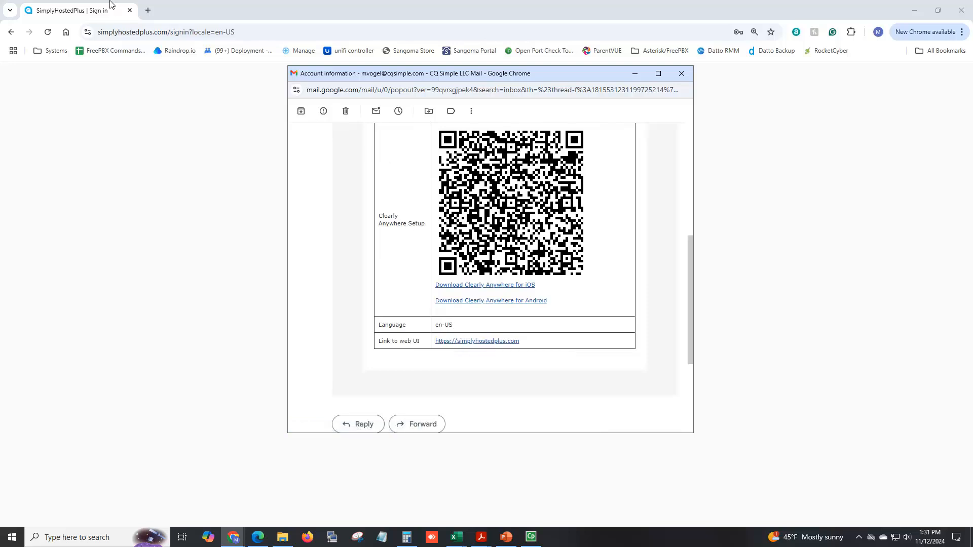
pyautogui.click(102, 12)
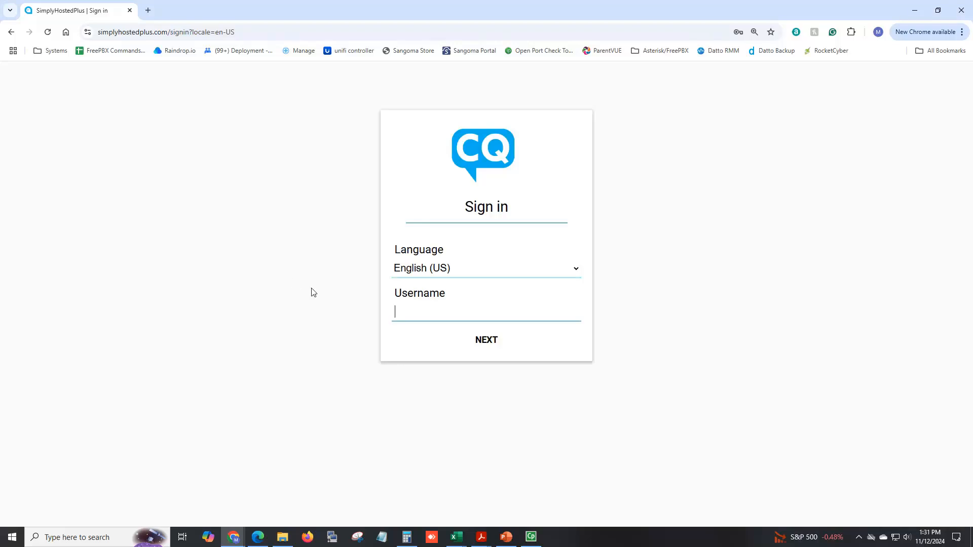
pyautogui.write('cq205')
pyautogui.click(480, 342)
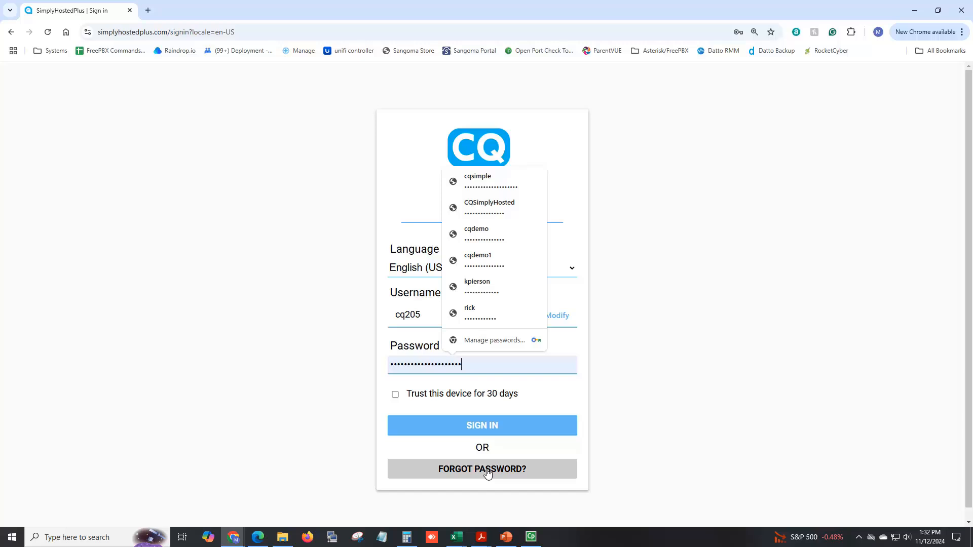
# - Open cqsimple.com in a new browser tab, view its Resources options, and return to the sign-in page
pyautogui.click(148, 10)
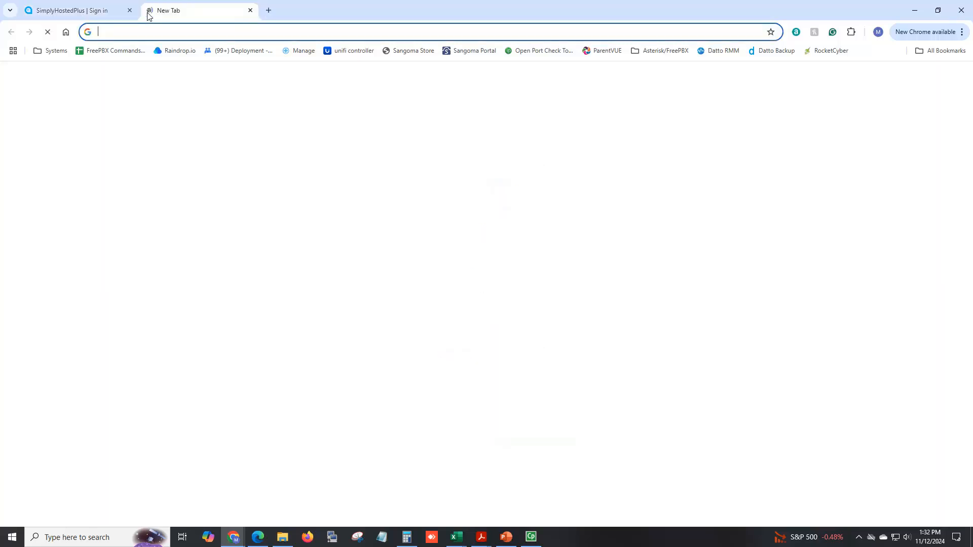
pyautogui.write('cq')
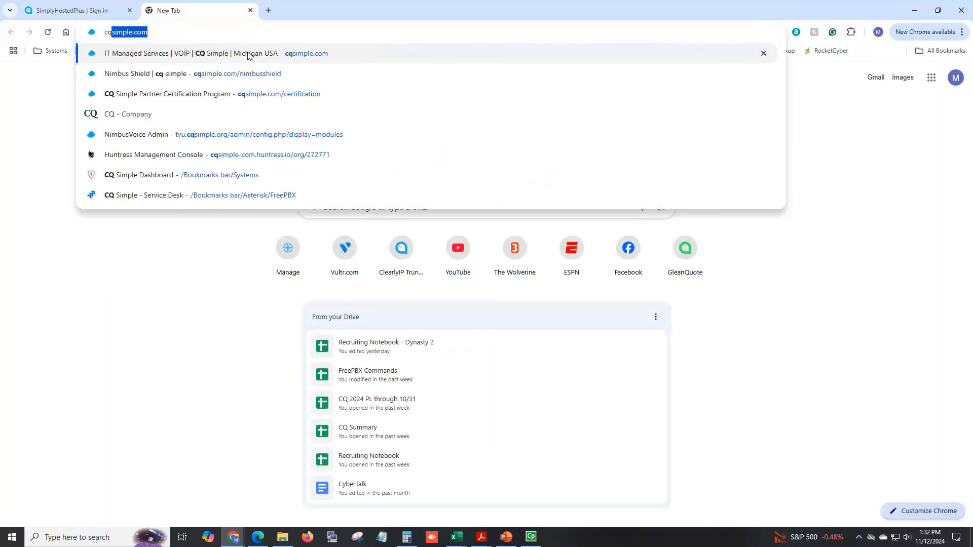
pyautogui.click(248, 56)
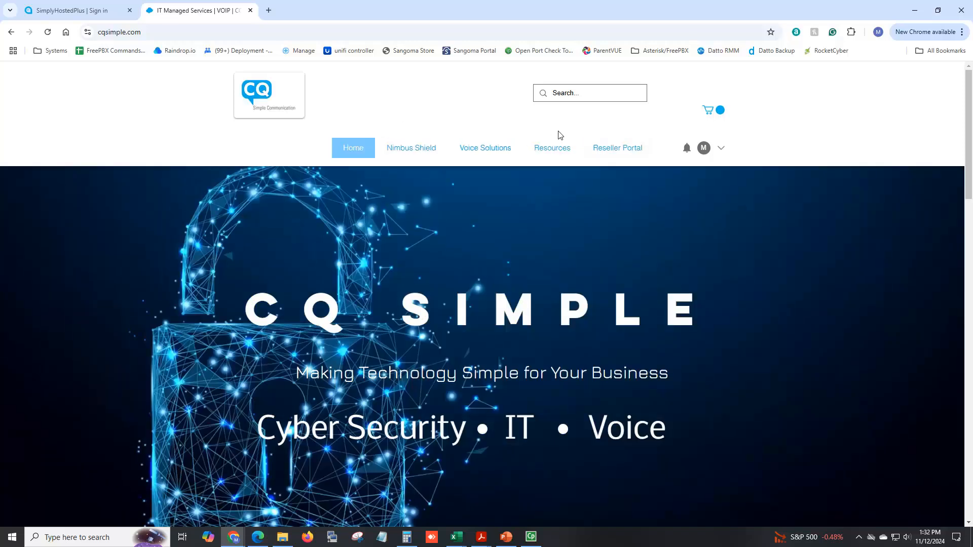
pyautogui.moveTo(552, 148)
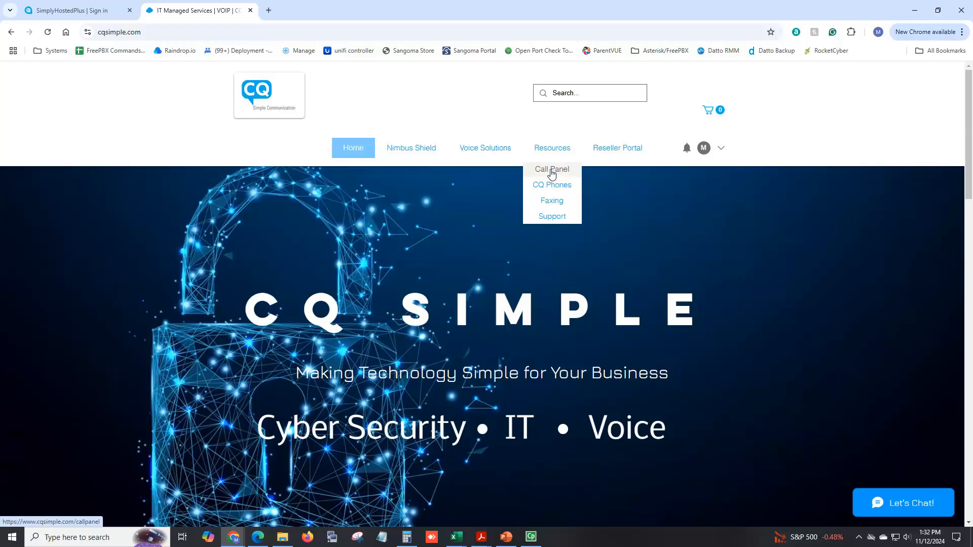
pyautogui.click(82, 11)
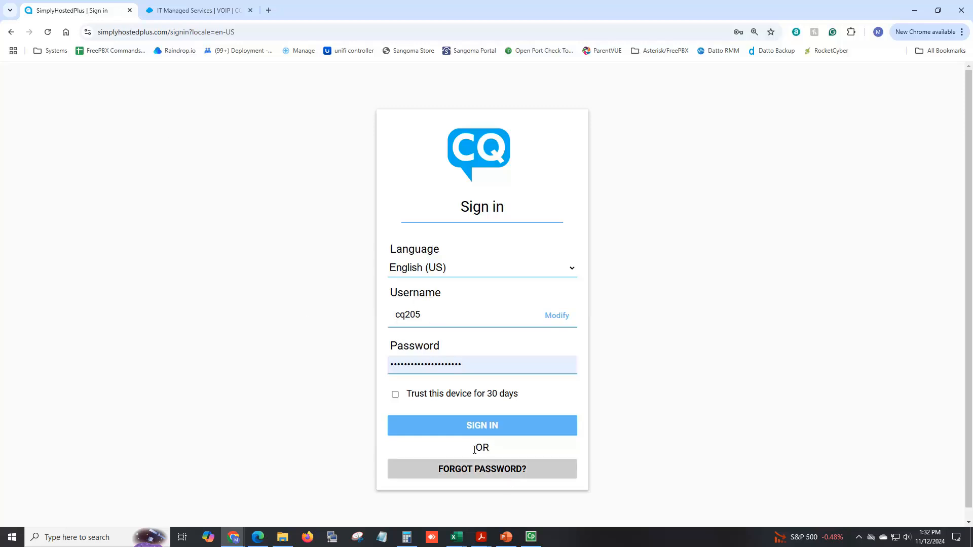
# - Reopen the account information email, check the username and web password rows, and minimize the message window
pyautogui.click(239, 538)
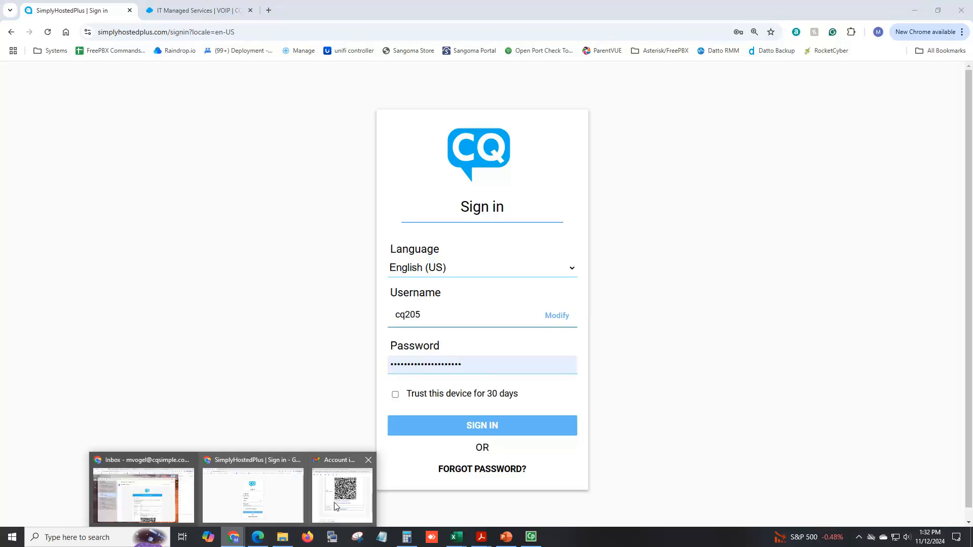
pyautogui.click(343, 492)
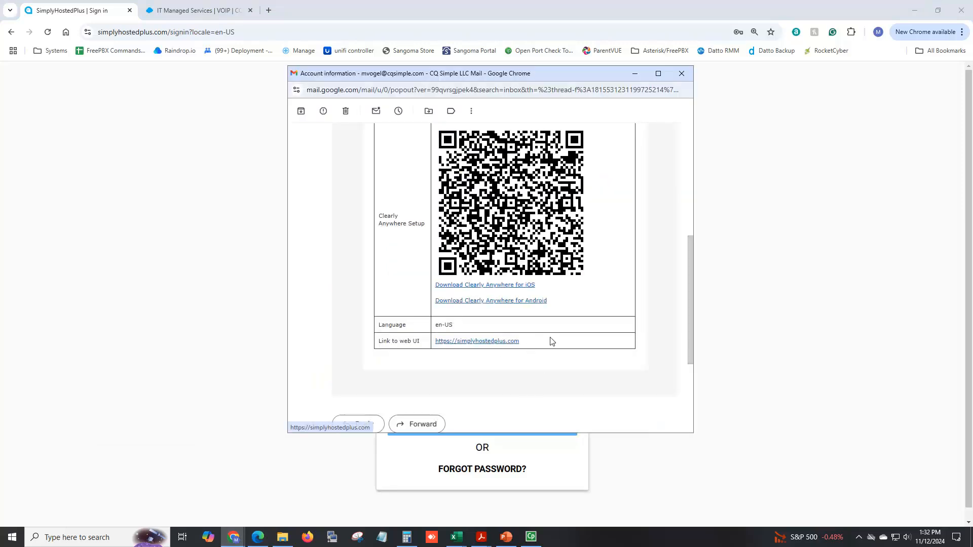
pyautogui.scroll(2, 545, 334)
pyautogui.scroll(2, 523, 329)
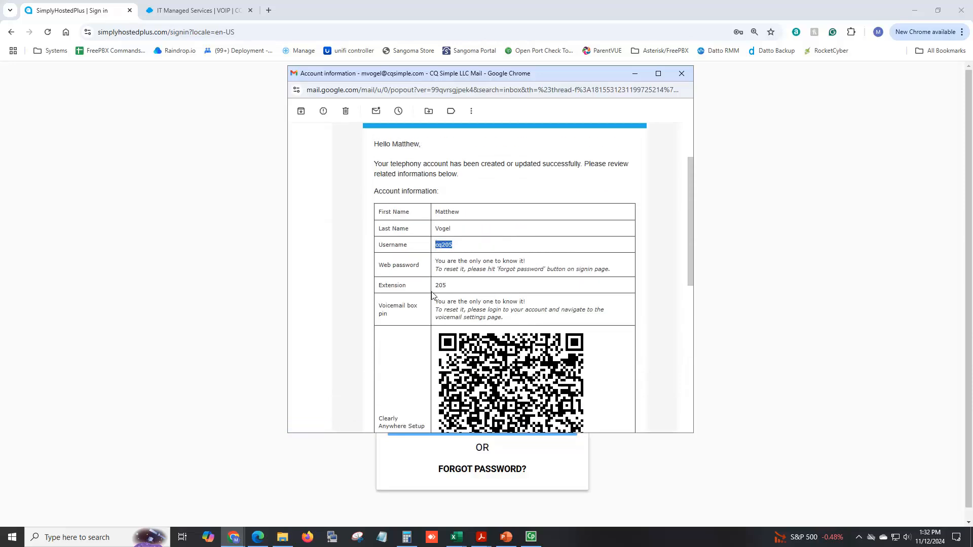
pyautogui.click(636, 75)
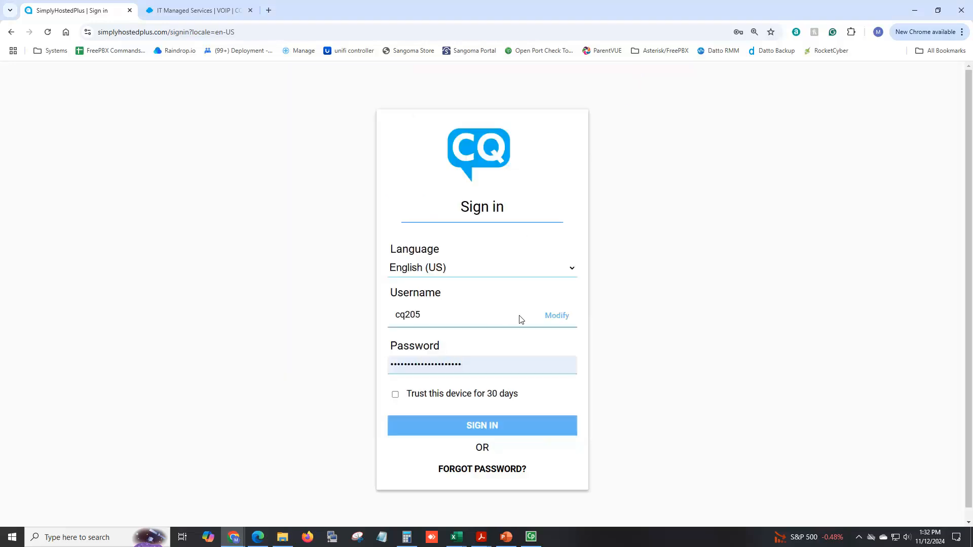
# - Change the sign-in username to cqdemo1, fill in its saved account password, and sign in
pyautogui.click(553, 316)
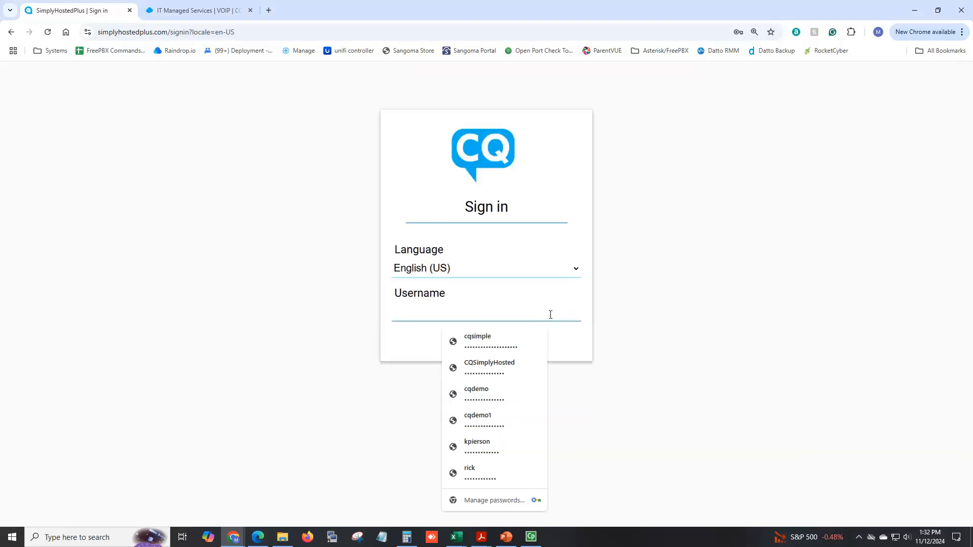
pyautogui.click(484, 421)
pyautogui.click(489, 350)
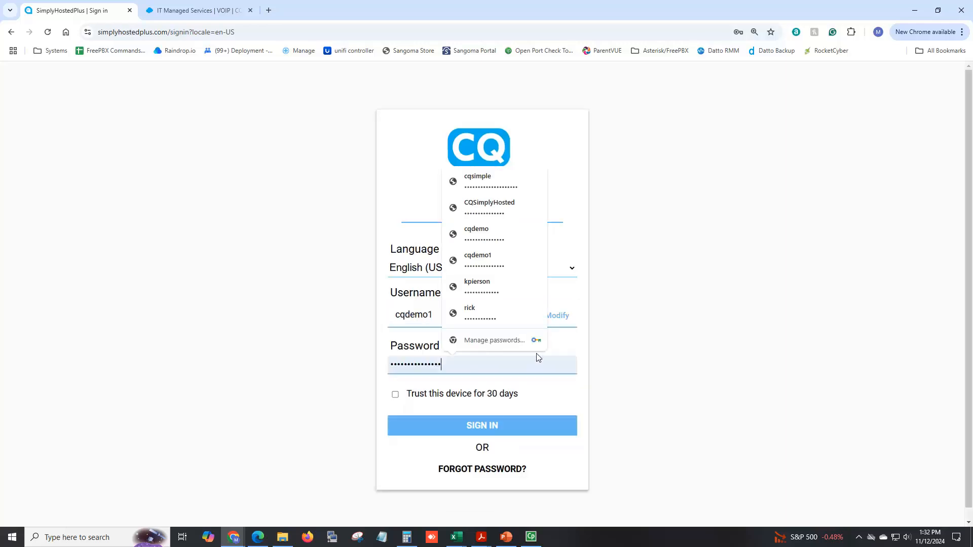
pyautogui.click(495, 262)
pyautogui.click(487, 427)
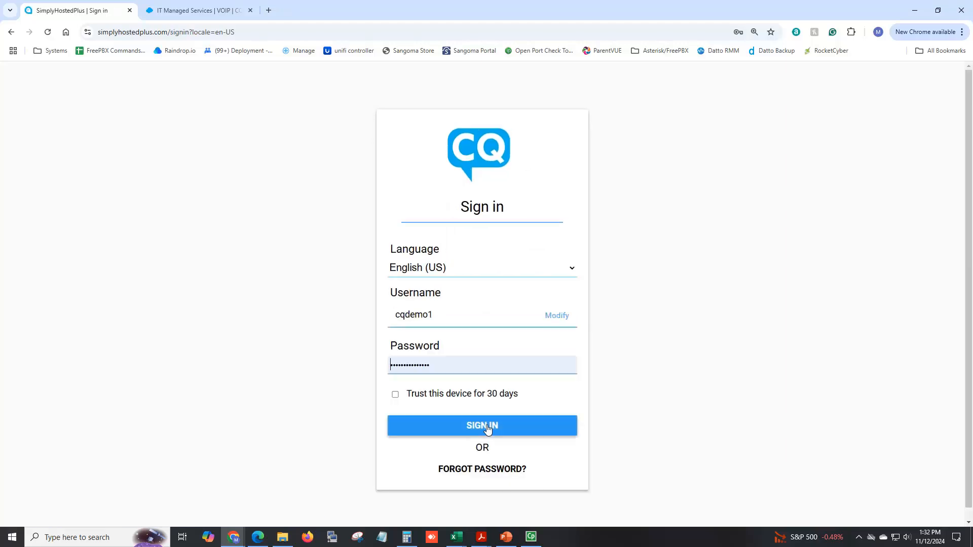
pyautogui.click(481, 429)
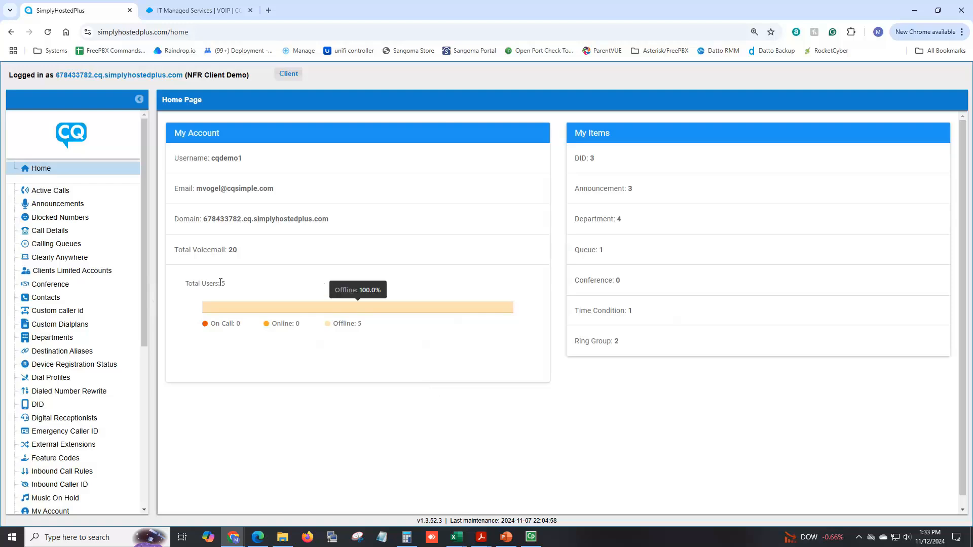
# - Open the Ring Groups page and select the Sales group
pyautogui.scroll(-4, 98, 281)
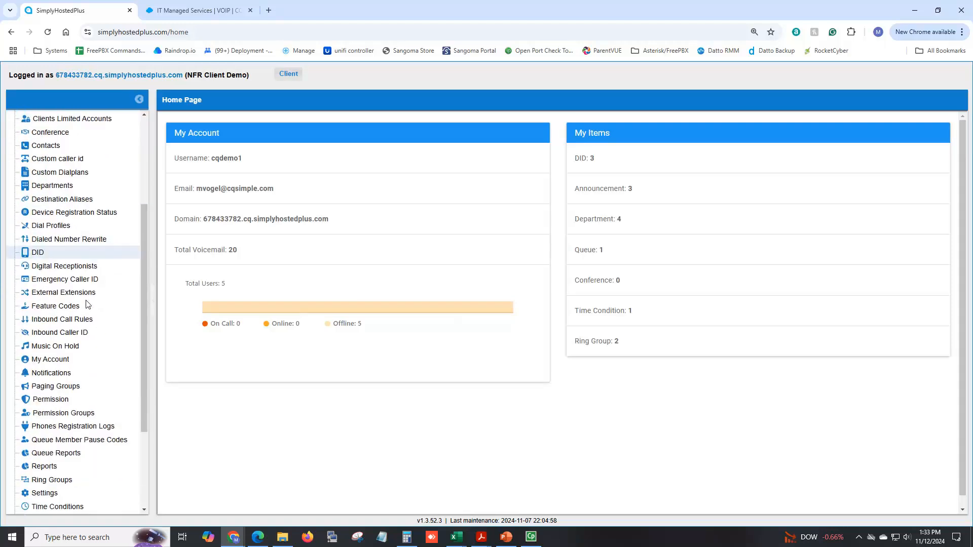
pyautogui.click(42, 429)
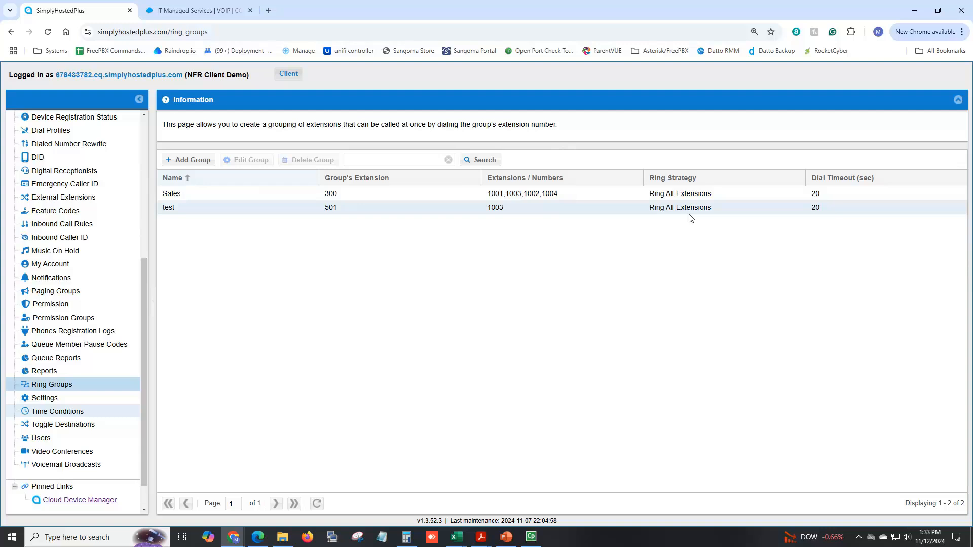
pyautogui.click(213, 197)
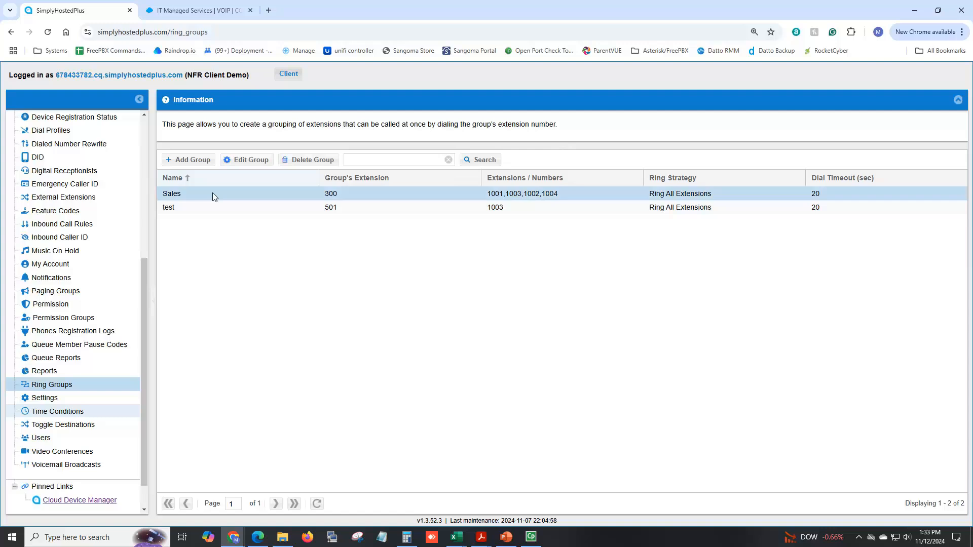
# - Start a new ring group named Support with extension 305 and a dial timeout of 45 seconds
pyautogui.click(192, 166)
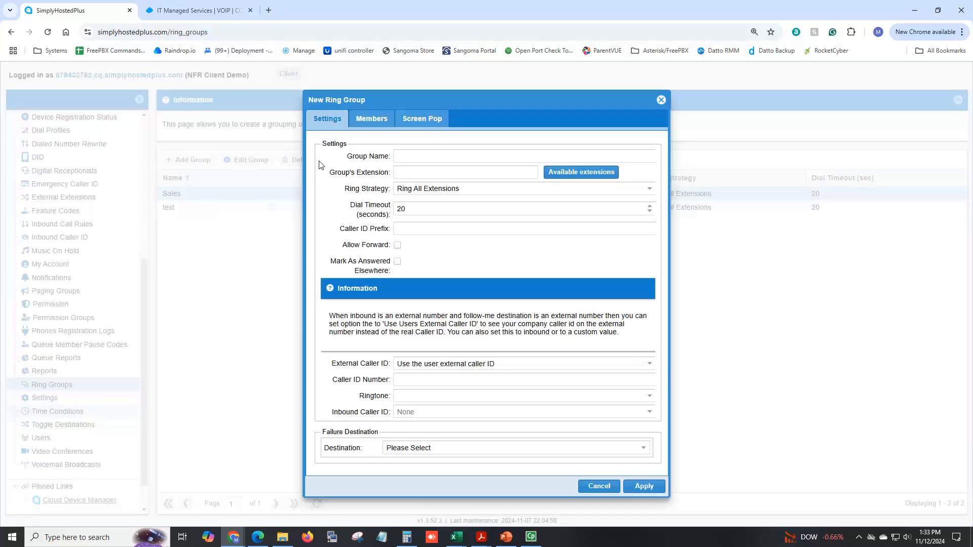
pyautogui.click(409, 156)
pyautogui.write('Support')
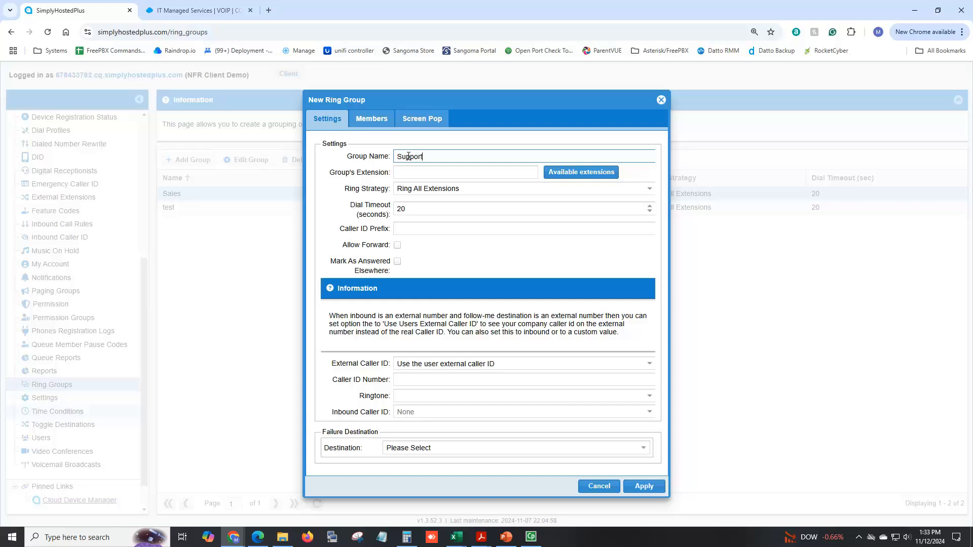
pyautogui.click(412, 173)
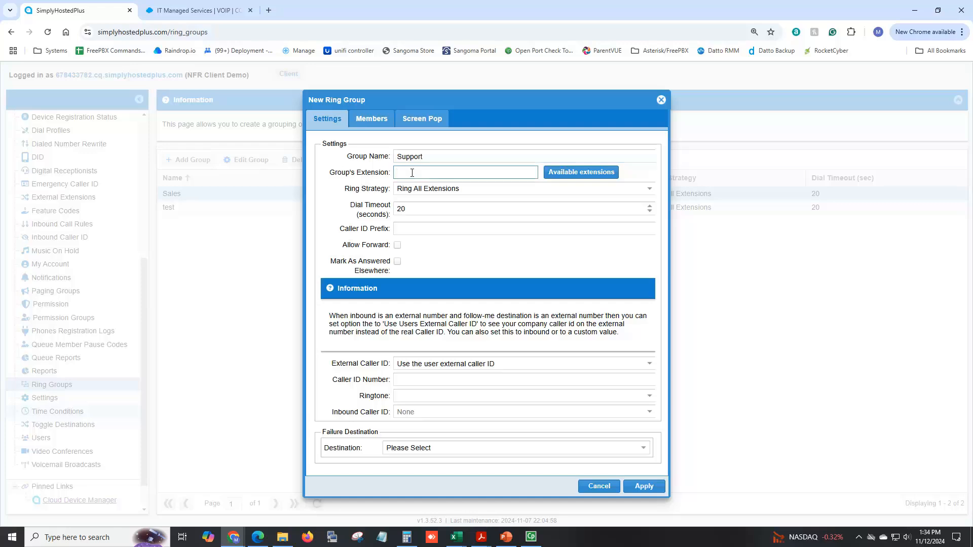
pyautogui.write('305')
pyautogui.moveTo(498, 186)
pyautogui.write('45')
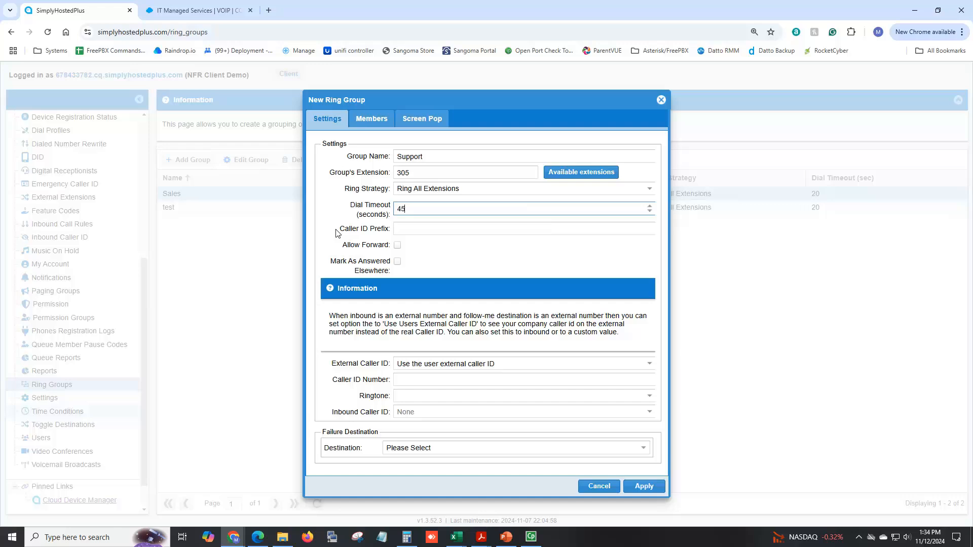
# - Set the new ring group's failure destination to Voicemail Box with extension 1001 as the target
pyautogui.click(418, 448)
pyautogui.scroll(-3, 431, 395)
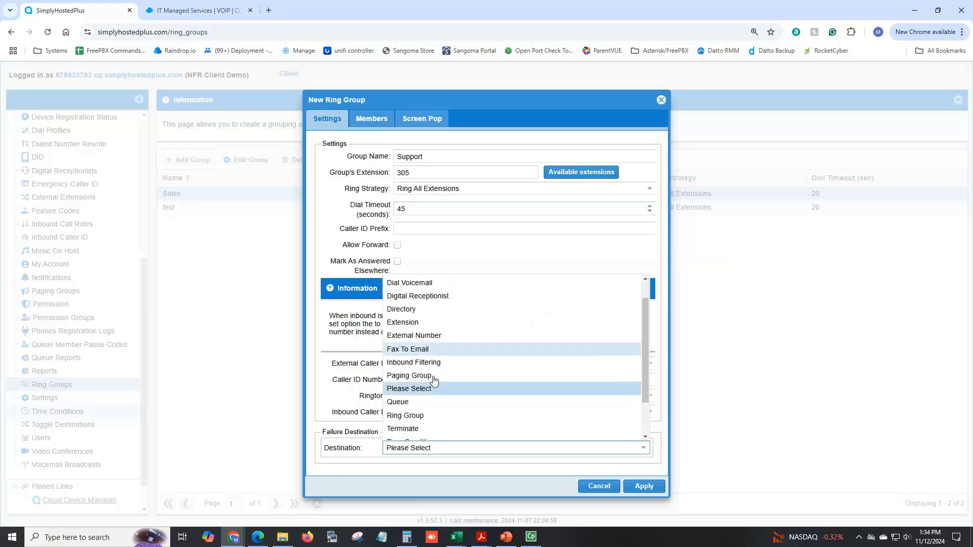
pyautogui.click(430, 422)
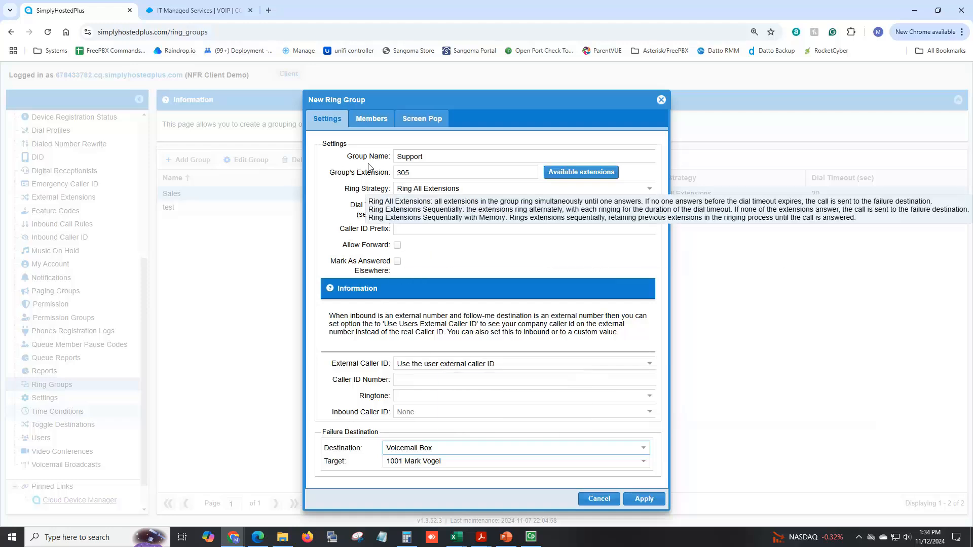
# - Add local extensions 1001, 1003, 205 and 1004 as members of the Support ring group and apply it
pyautogui.click(371, 122)
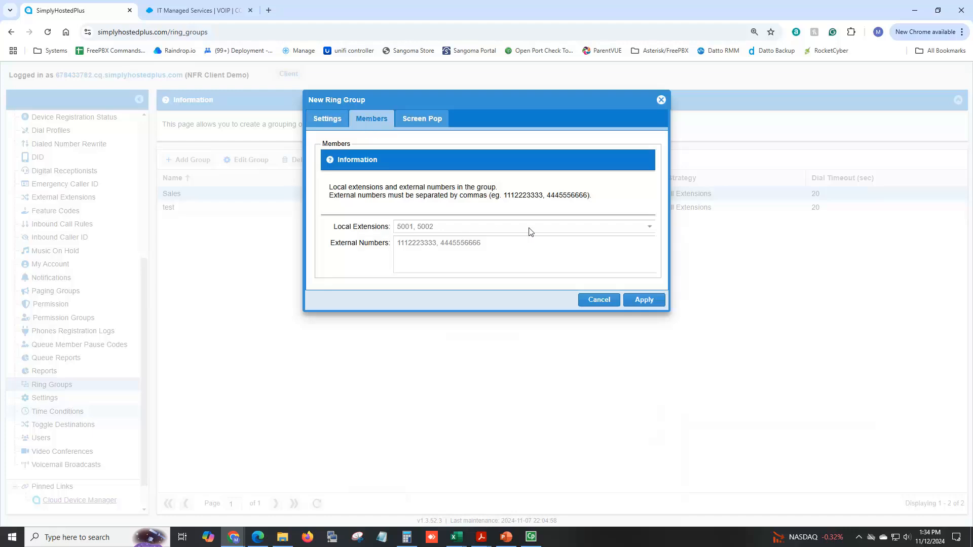
pyautogui.click(649, 229)
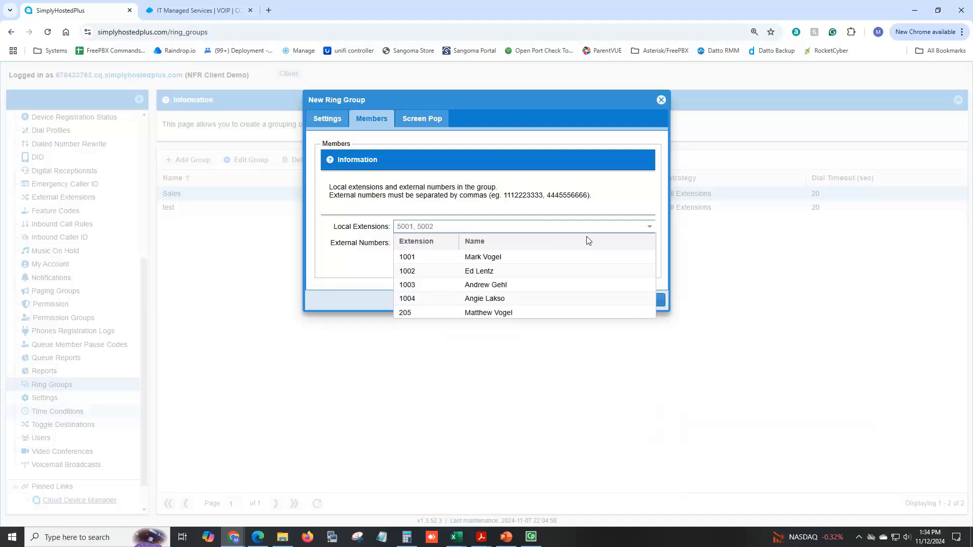
pyautogui.click(502, 257)
pyautogui.click(500, 285)
pyautogui.click(506, 313)
pyautogui.click(501, 298)
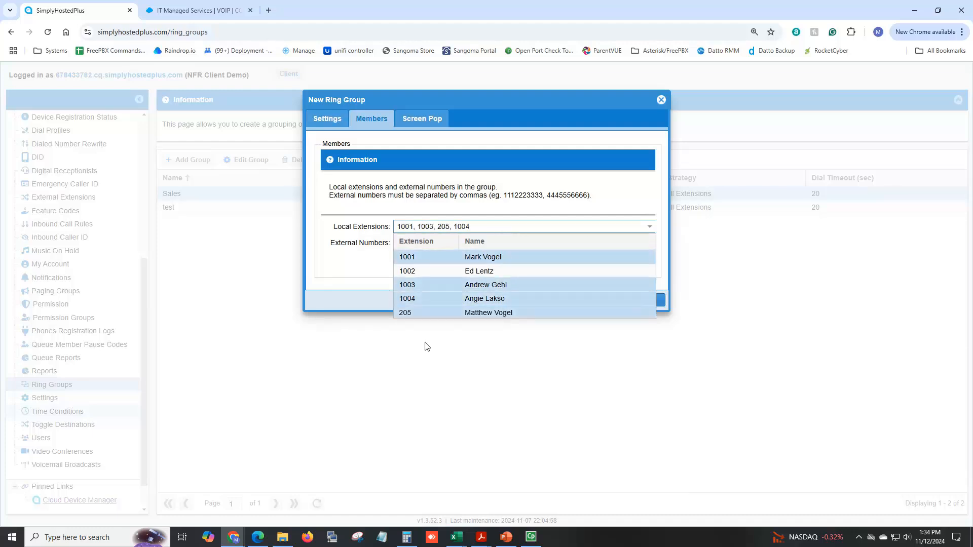
pyautogui.click(350, 265)
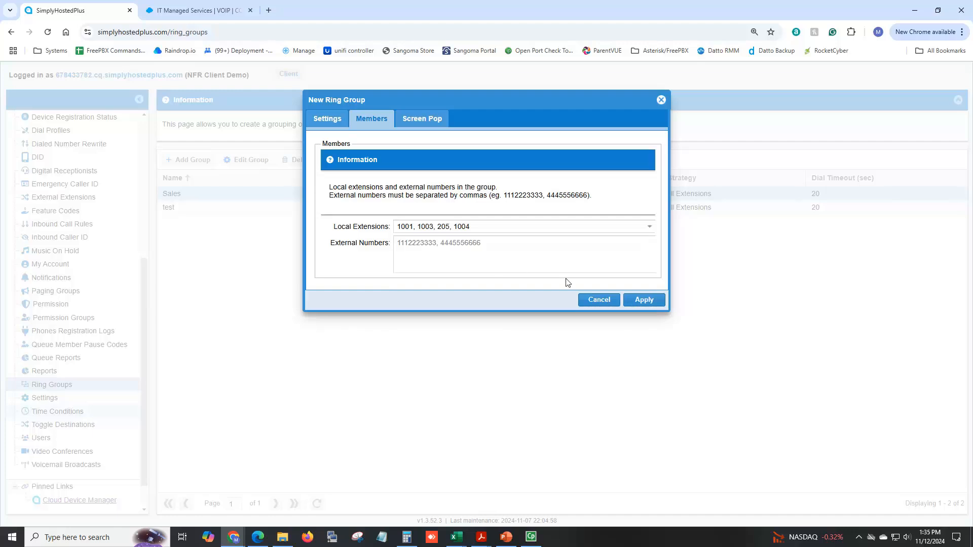
pyautogui.click(644, 300)
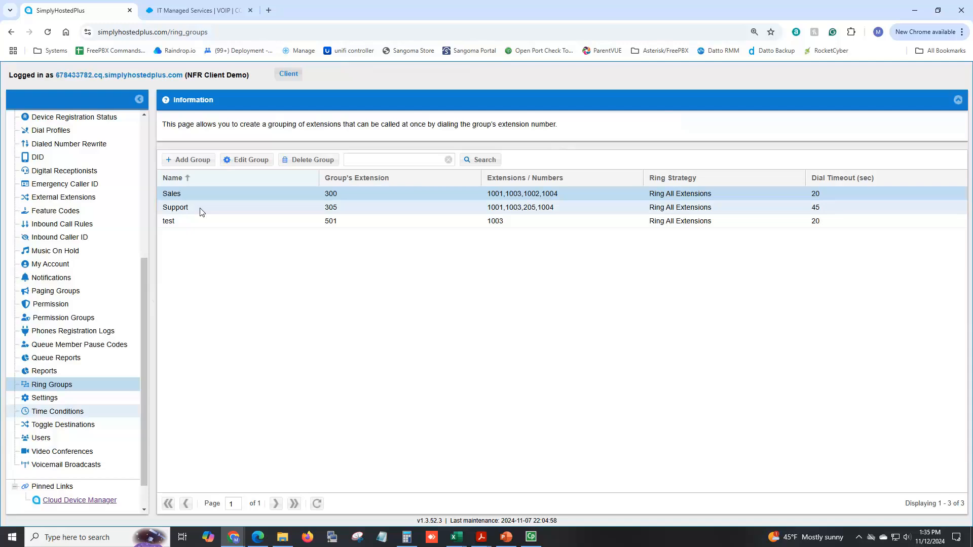
# - Remove extension 1004 from the Sales ring group's local extension members and apply the change
pyautogui.click(260, 163)
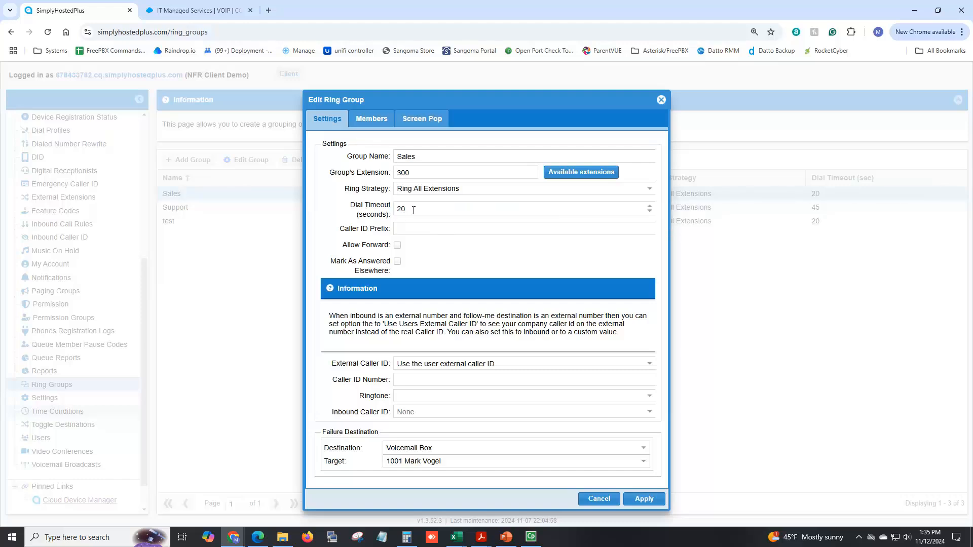
pyautogui.click(381, 123)
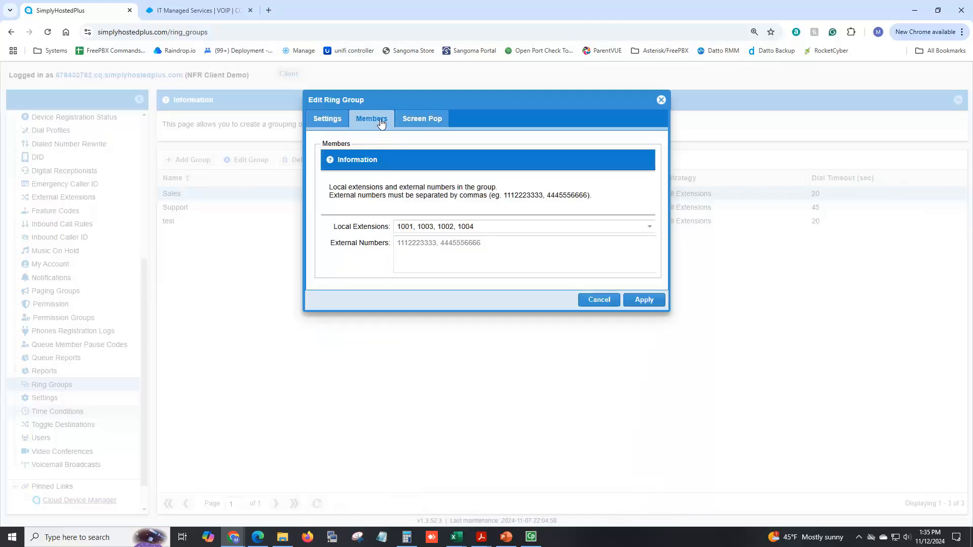
pyautogui.click(489, 227)
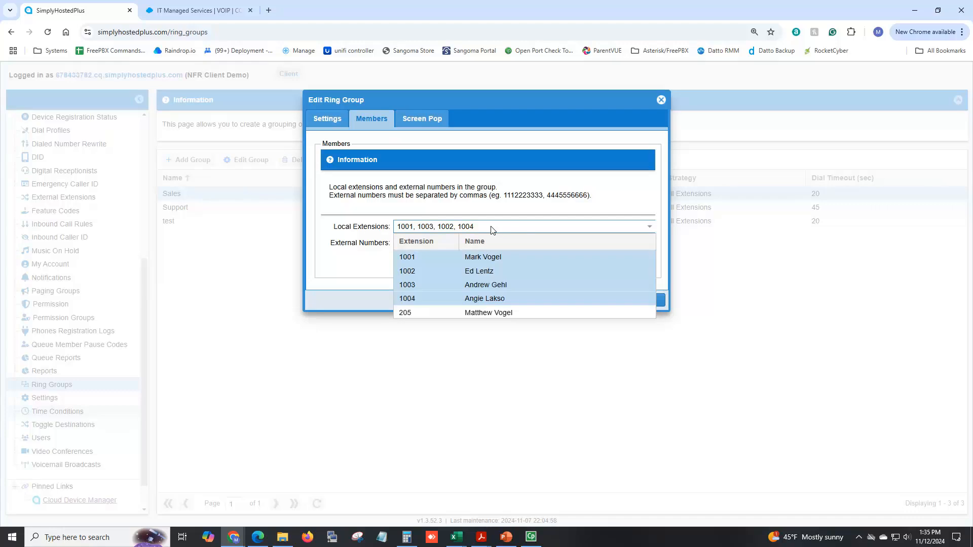
pyautogui.click(496, 301)
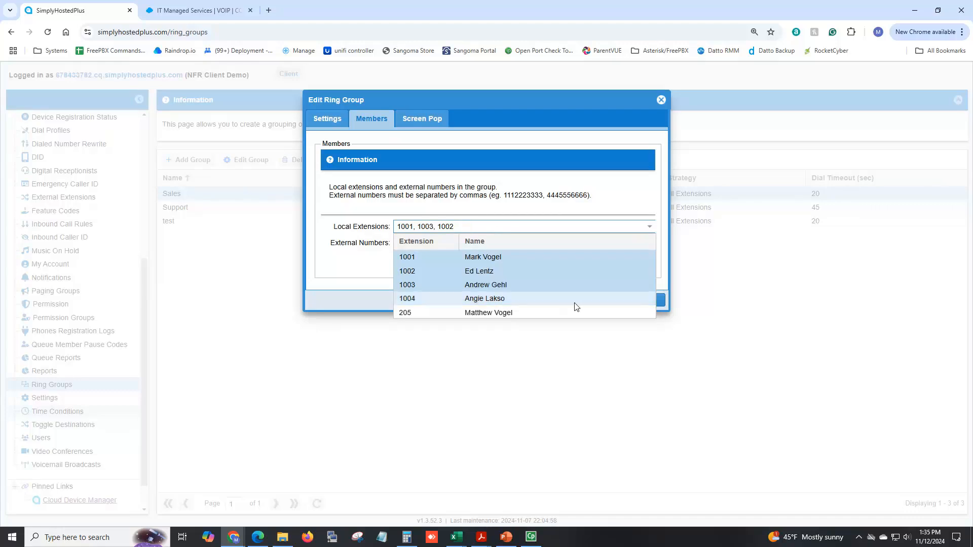
pyautogui.click(697, 285)
pyautogui.click(644, 300)
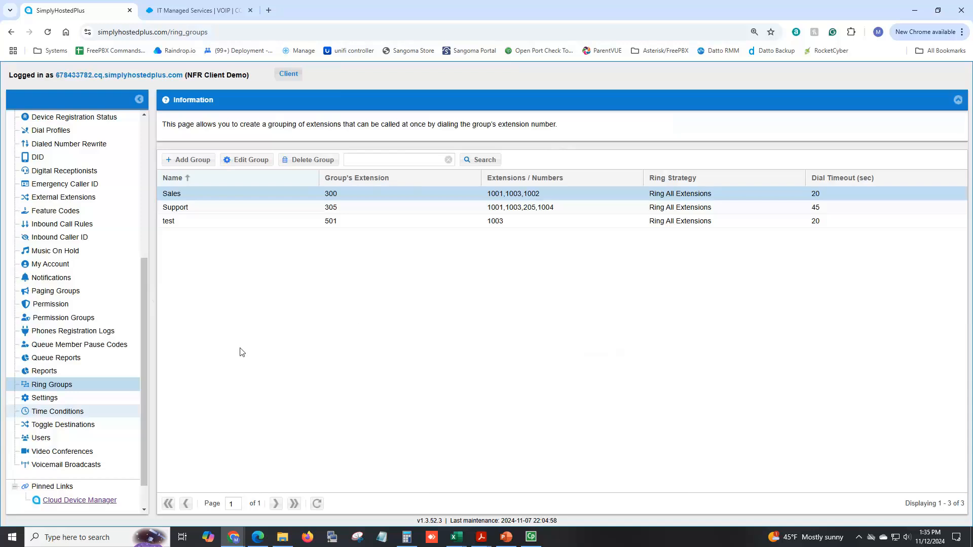
# - Open the Calling Queues page and select the existing queue 300
pyautogui.click(72, 361)
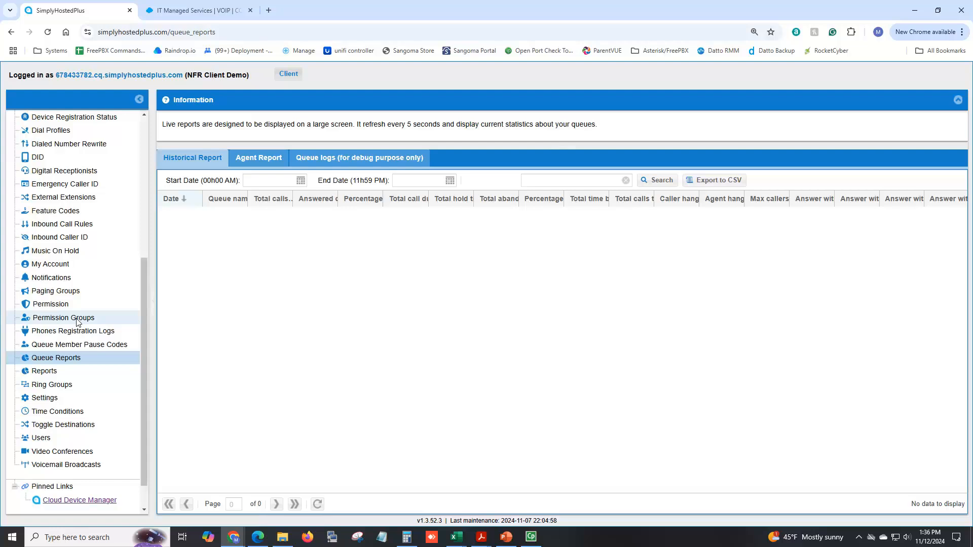
pyautogui.scroll(3, 77, 322)
pyautogui.scroll(2, 77, 322)
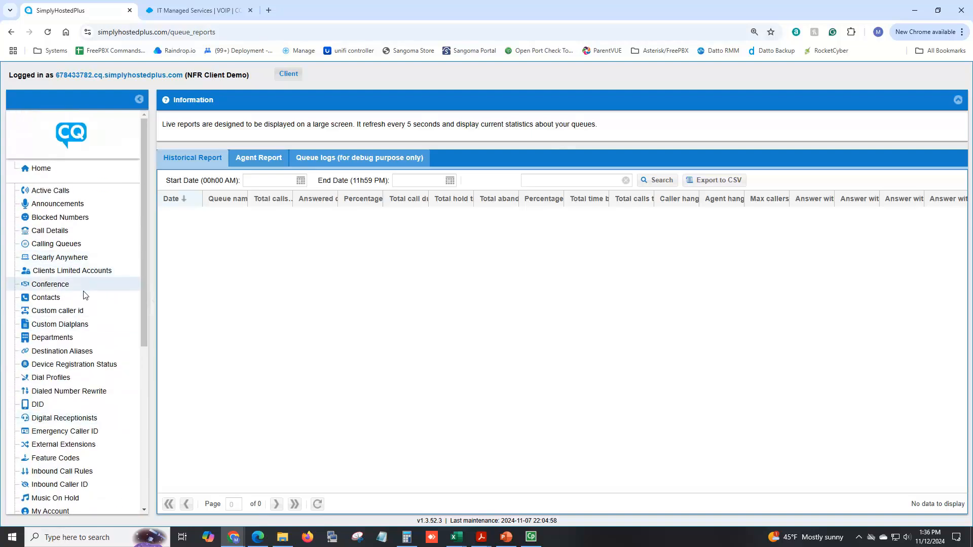
pyautogui.scroll(-2, 78, 350)
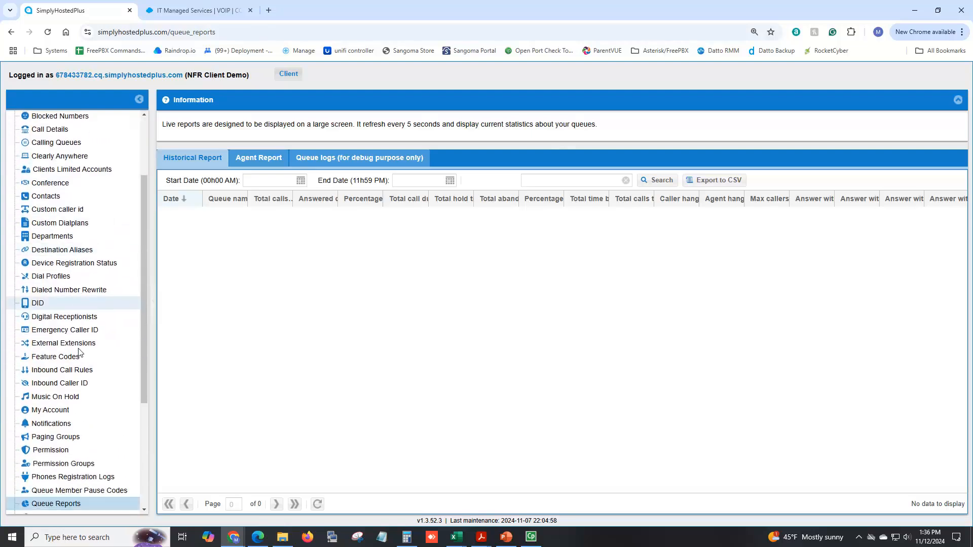
pyautogui.scroll(-2, 78, 352)
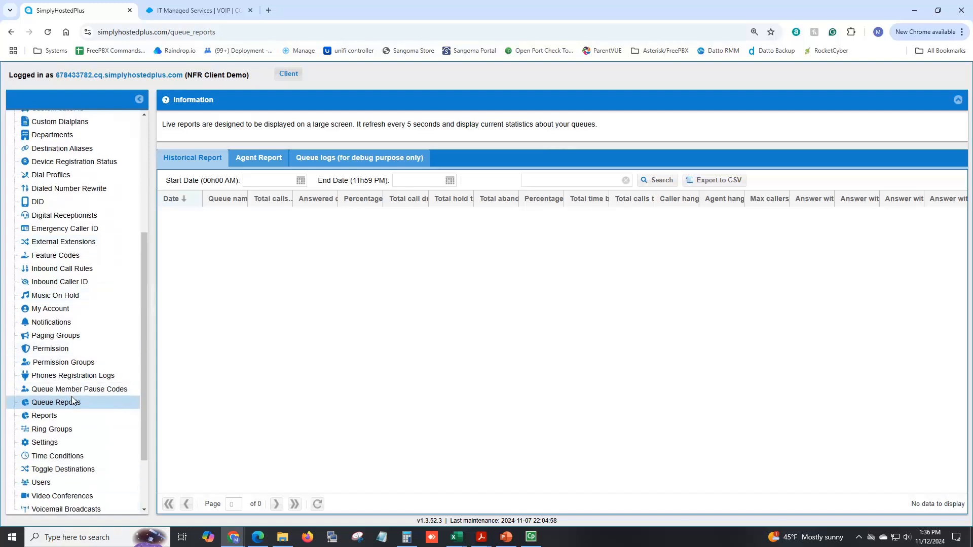
pyautogui.scroll(-1, 73, 401)
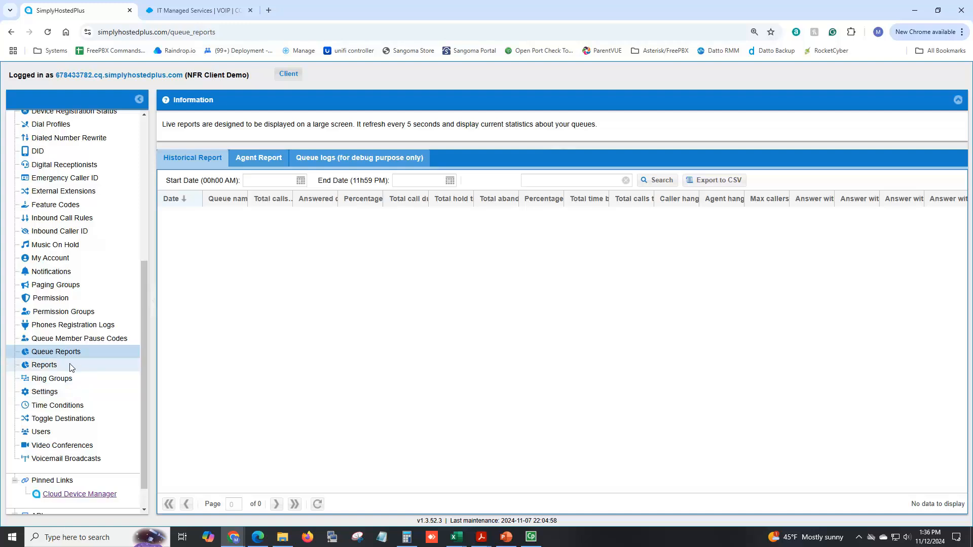
pyautogui.scroll(2, 71, 367)
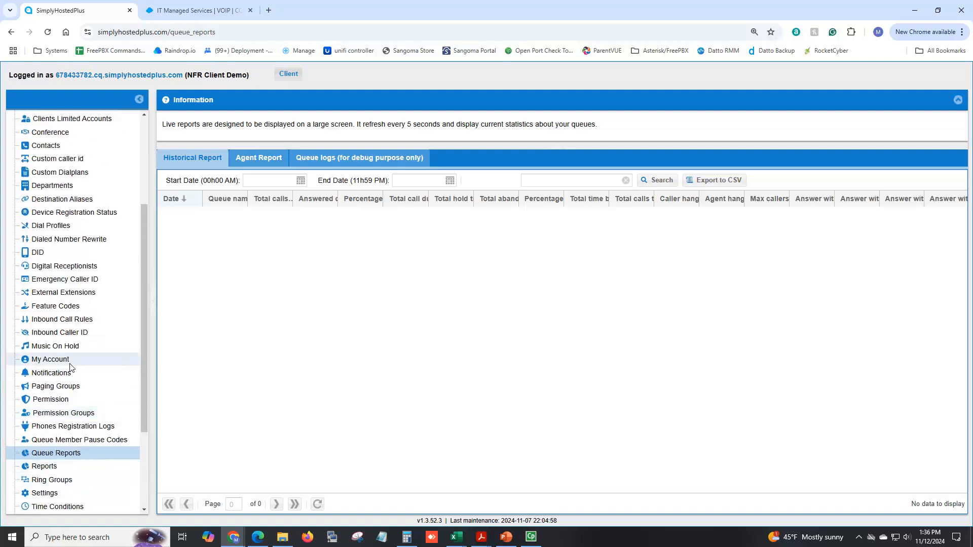
pyautogui.scroll(1, 75, 355)
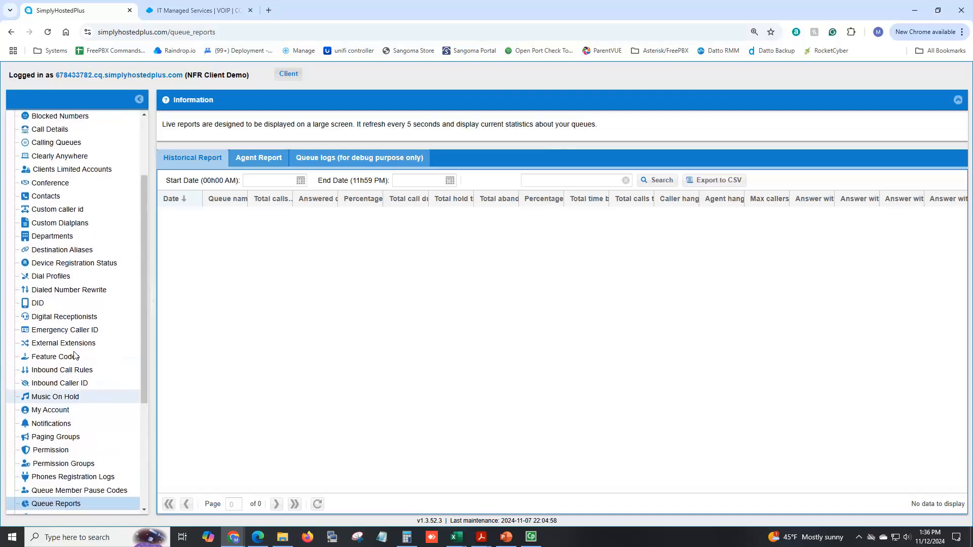
pyautogui.click(69, 143)
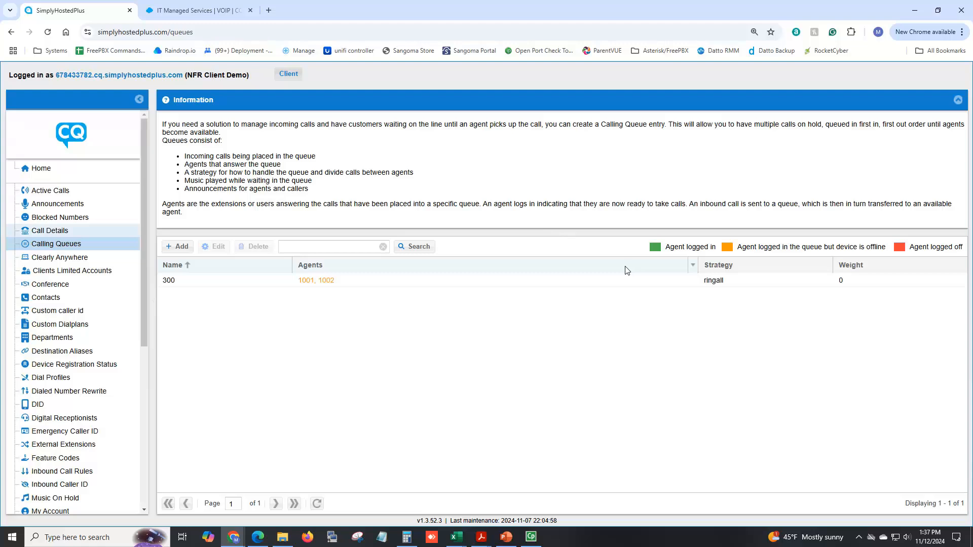
pyautogui.click(217, 282)
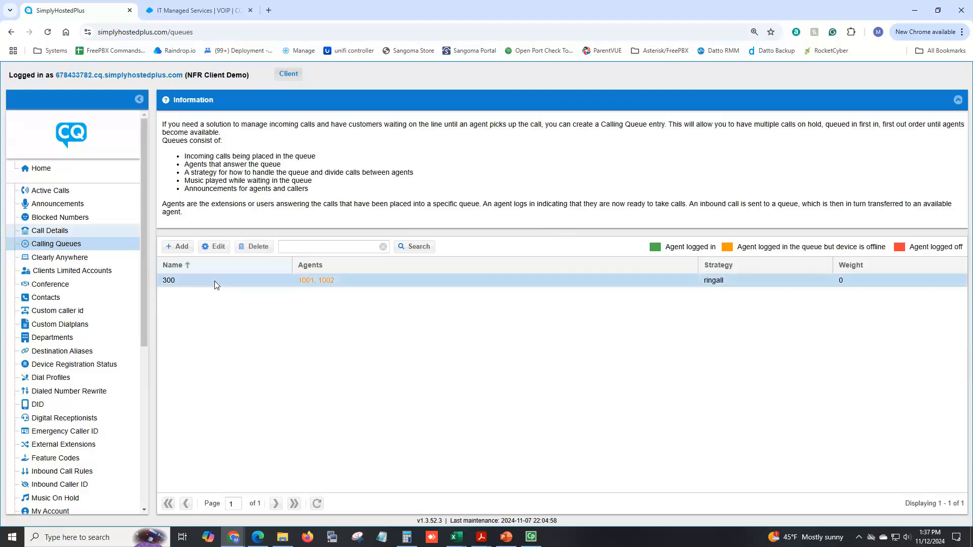
# - Start a new calling queue and name it 400, leaving the department empty
pyautogui.click(178, 248)
pyautogui.click(443, 193)
pyautogui.write('Help Line')
pyautogui.press('BackSpace')
pyautogui.press('BackSpace')
pyautogui.press('BackSpace')
pyautogui.press('BackSpace')
pyautogui.press('BackSpace')
pyautogui.press('BackSpace')
pyautogui.press('BackSpace')
pyautogui.press('BackSpace')
pyautogui.press('BackSpace')
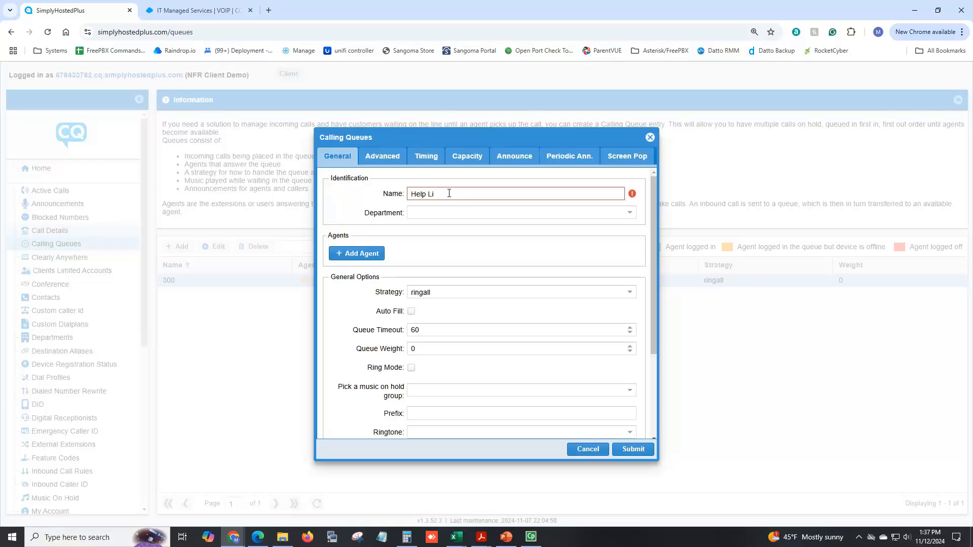
pyautogui.click(484, 213)
pyautogui.click(462, 197)
pyautogui.write('400')
pyautogui.press('Tab')
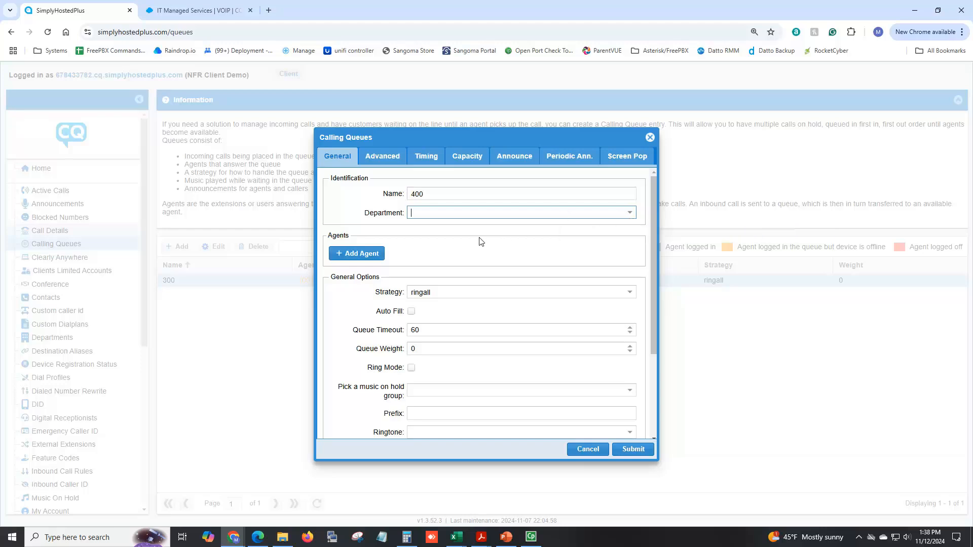
# - Add extensions 1001 and 1004 as agents of the new queue
pyautogui.click(368, 259)
pyautogui.click(548, 273)
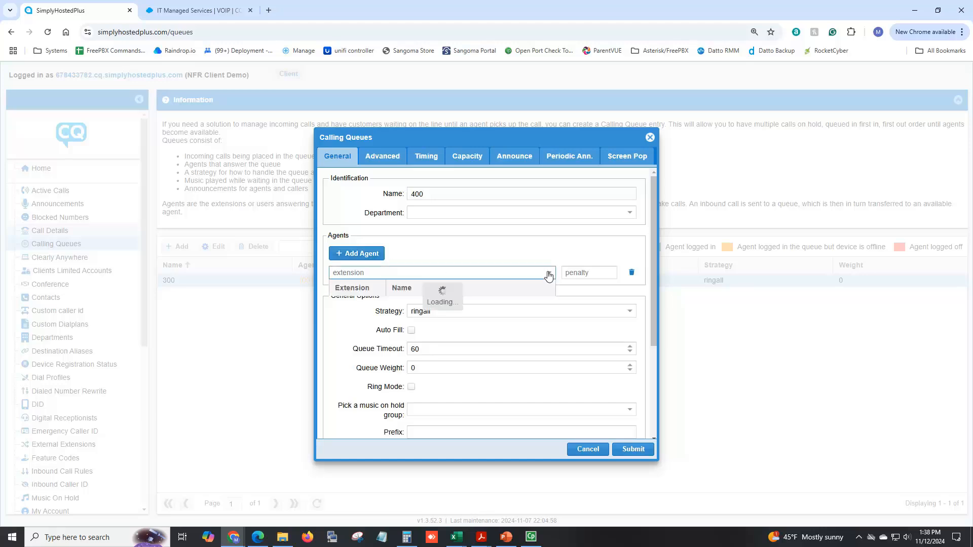
pyautogui.click(410, 303)
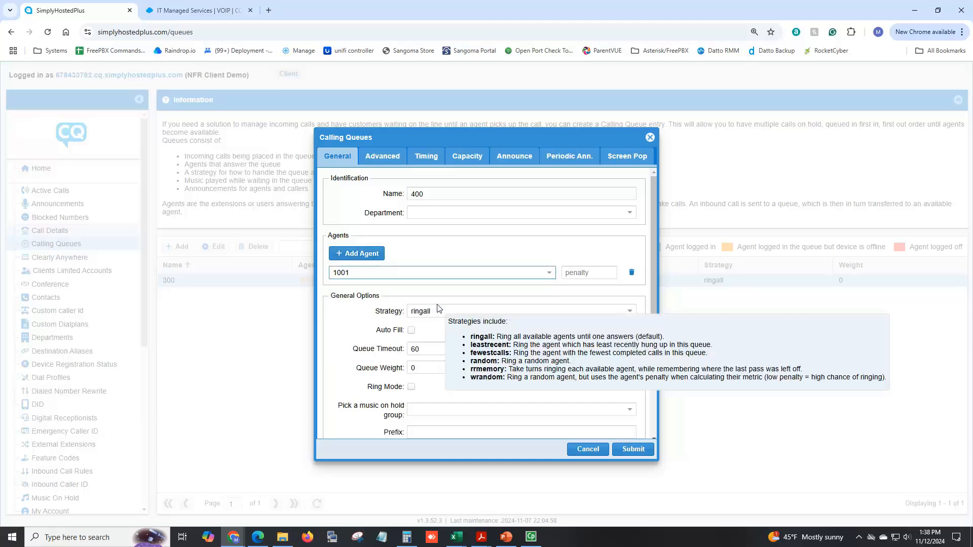
pyautogui.click(356, 259)
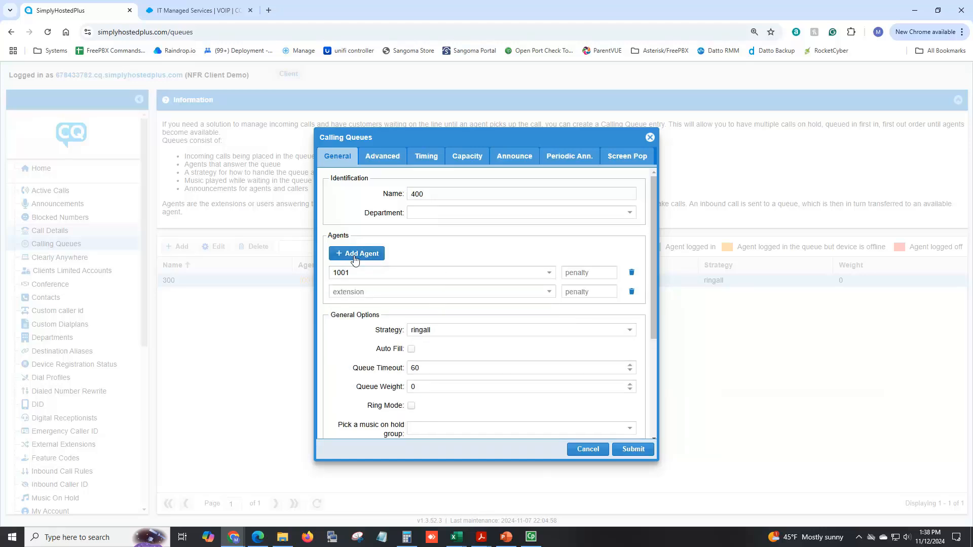
pyautogui.click(547, 296)
pyautogui.click(501, 361)
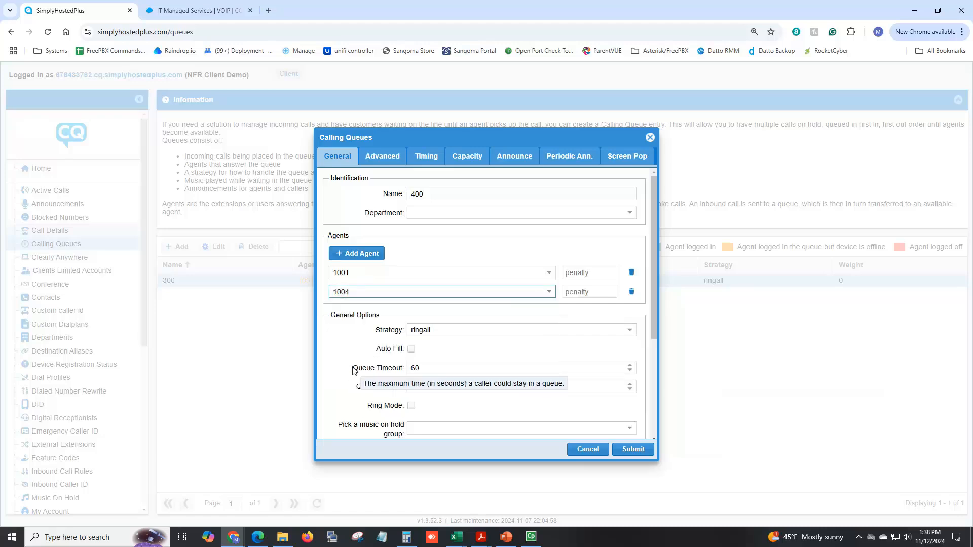
# - Set the new queue's timeout to 360 seconds
pyautogui.scroll(-1, 332, 375)
pyautogui.scroll(-1, 334, 384)
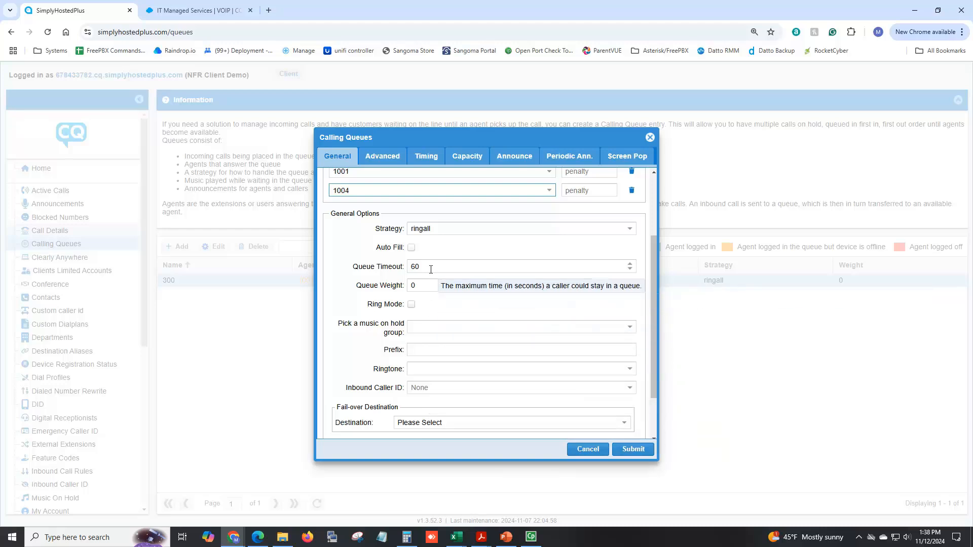
pyautogui.moveTo(430, 269); pyautogui.dragTo(409, 268)
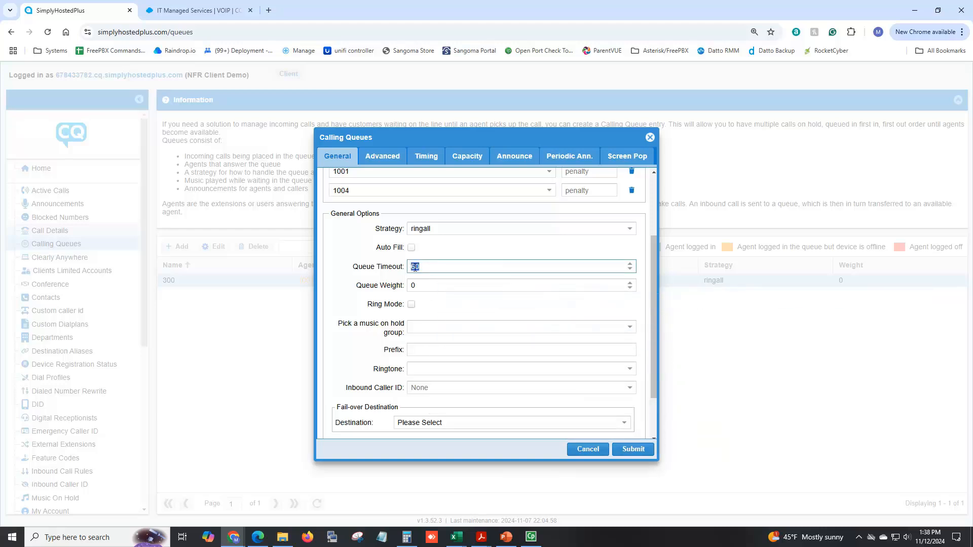
pyautogui.write('360')
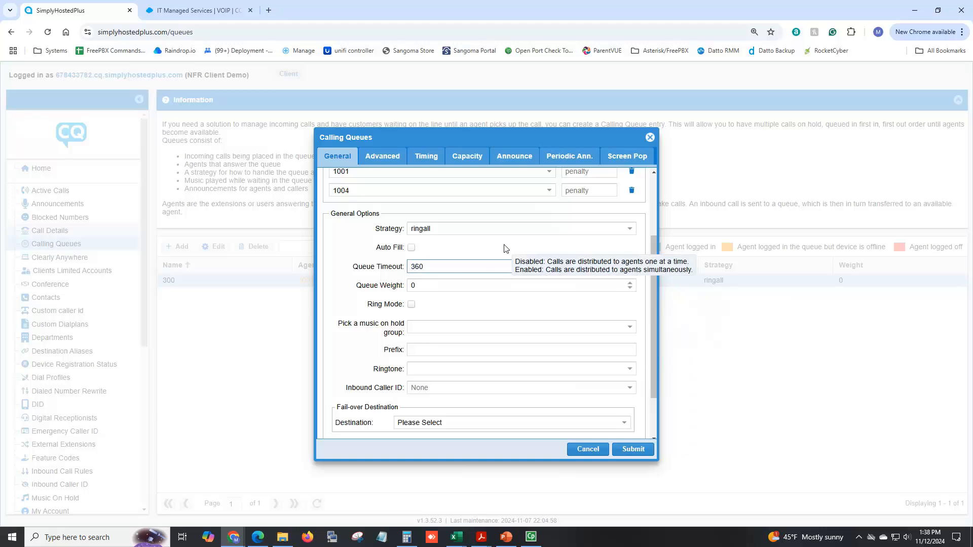
# - Examine the fail-over destination options for the new queue without choosing one
pyautogui.click(464, 423)
pyautogui.scroll(-3, 461, 384)
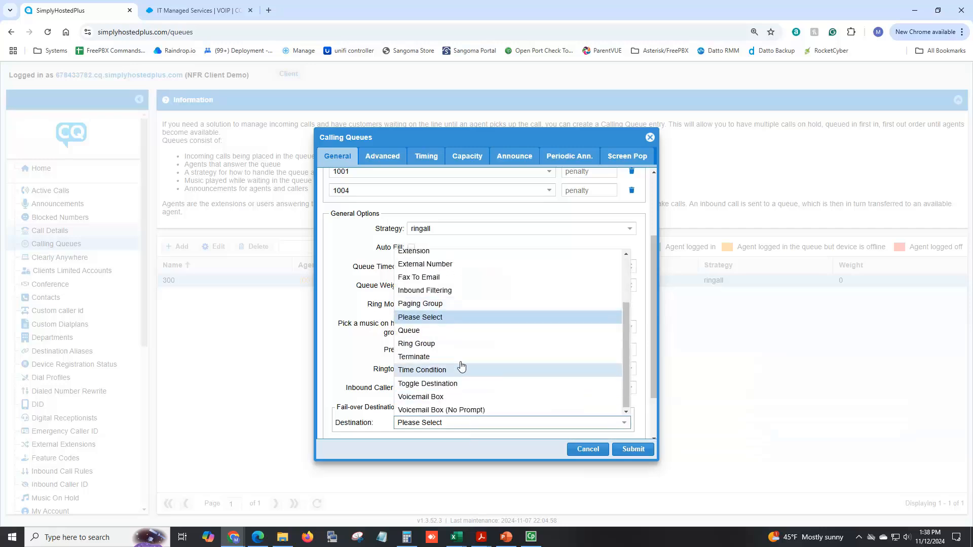
pyautogui.click(368, 357)
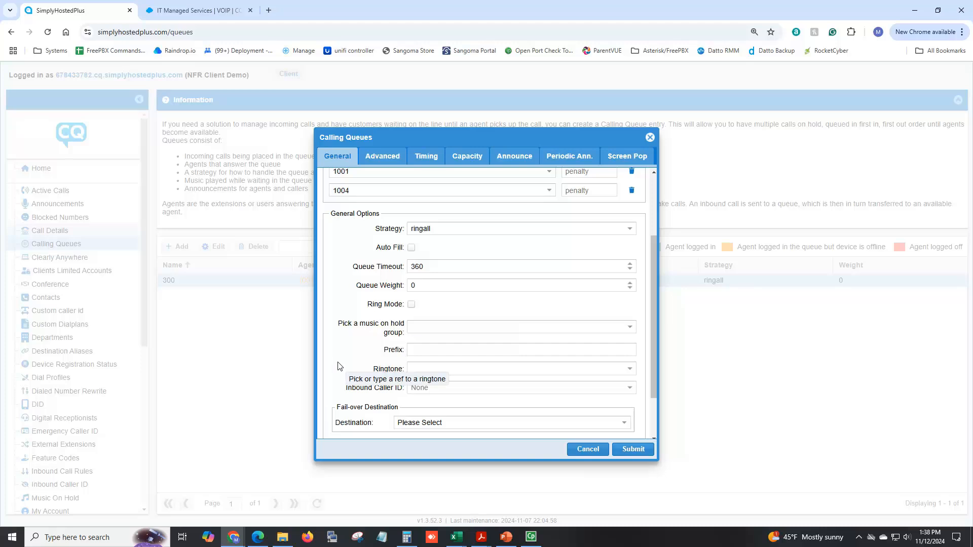
pyautogui.scroll(3, 340, 366)
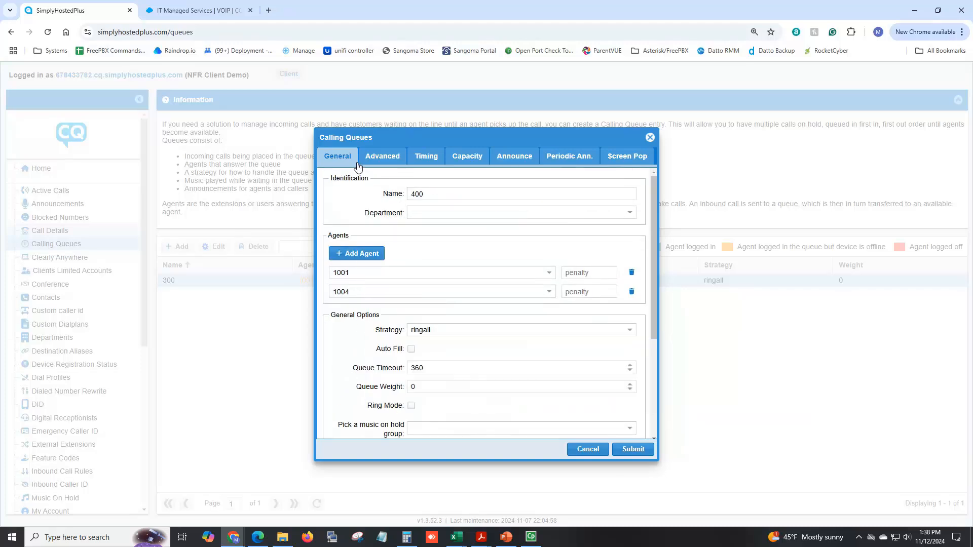
# - Review the queue's advanced, timing, capacity, announce and periodic announcement options, and submit the new queue
pyautogui.click(383, 161)
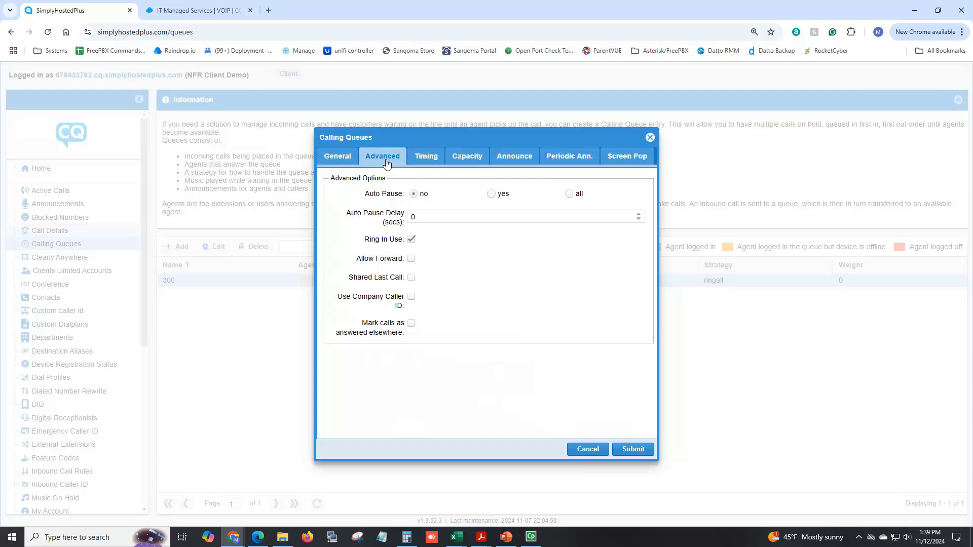
pyautogui.click(429, 159)
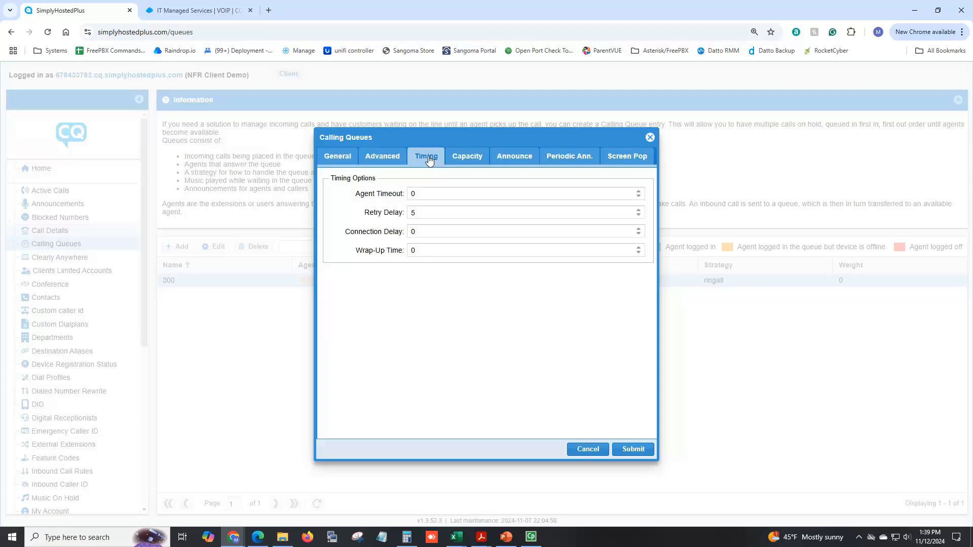
pyautogui.click(460, 159)
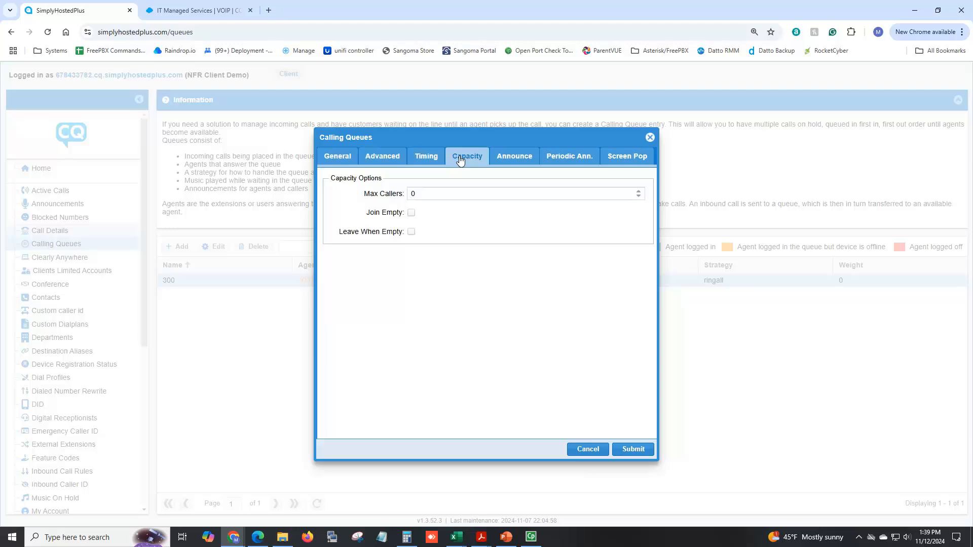
pyautogui.click(515, 162)
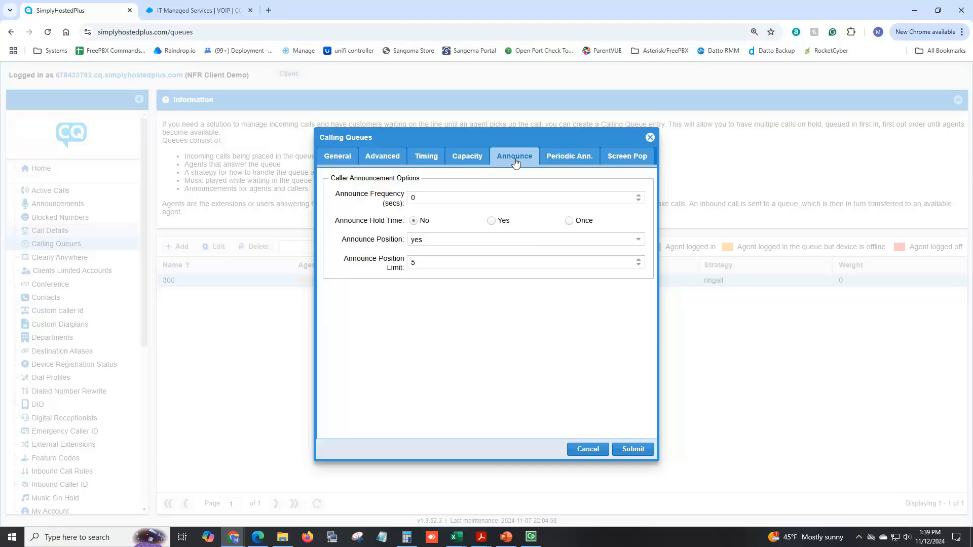
pyautogui.click(567, 158)
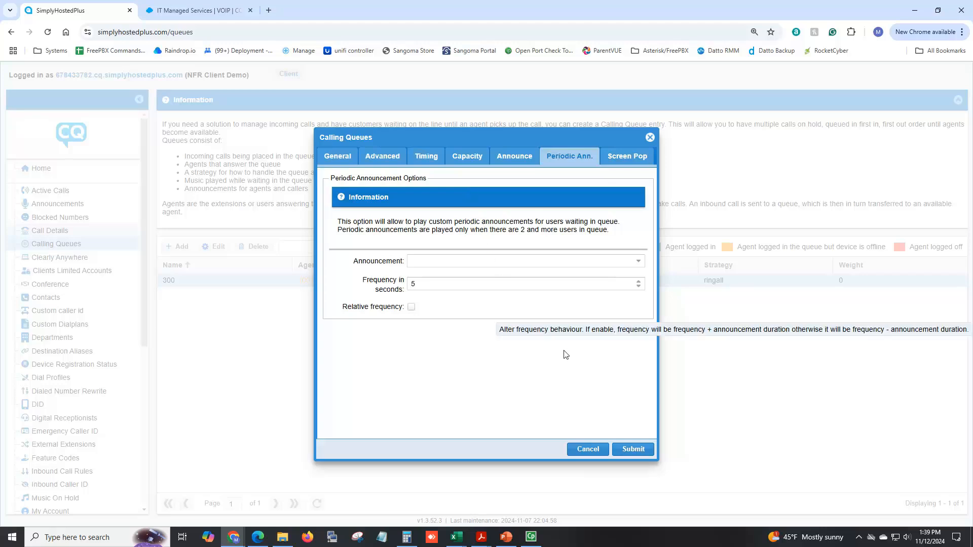
pyautogui.click(634, 449)
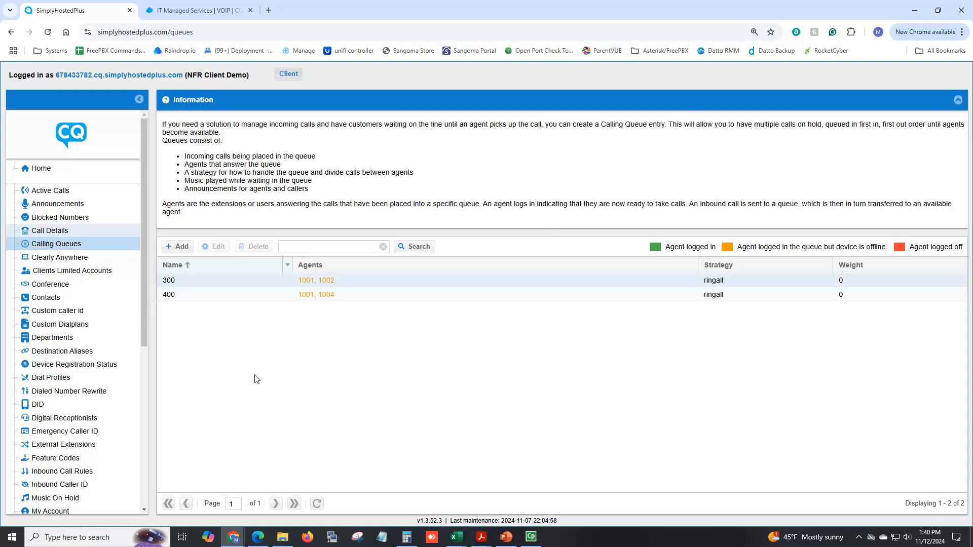
# - Start a new announcement named "Lunch Message" and enter its PIN
pyautogui.click(75, 205)
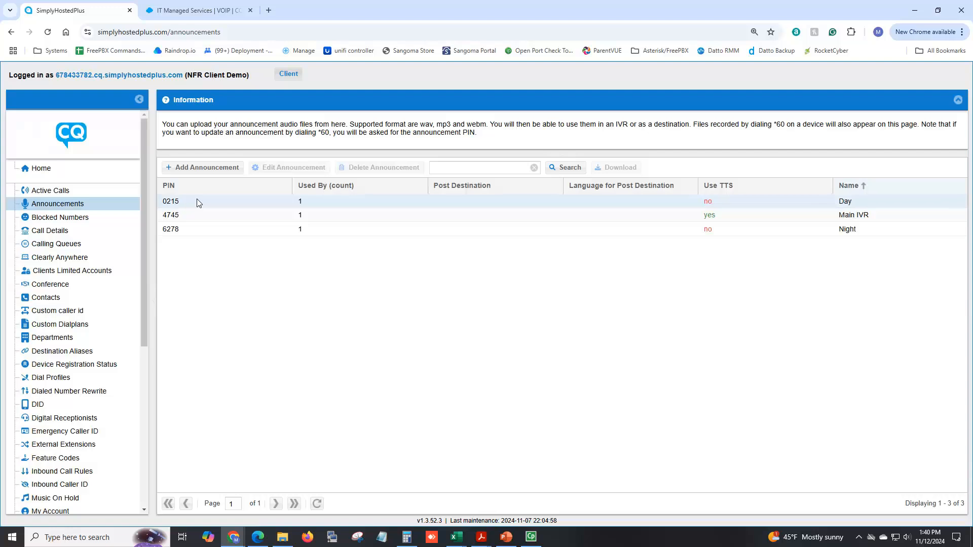
pyautogui.click(193, 169)
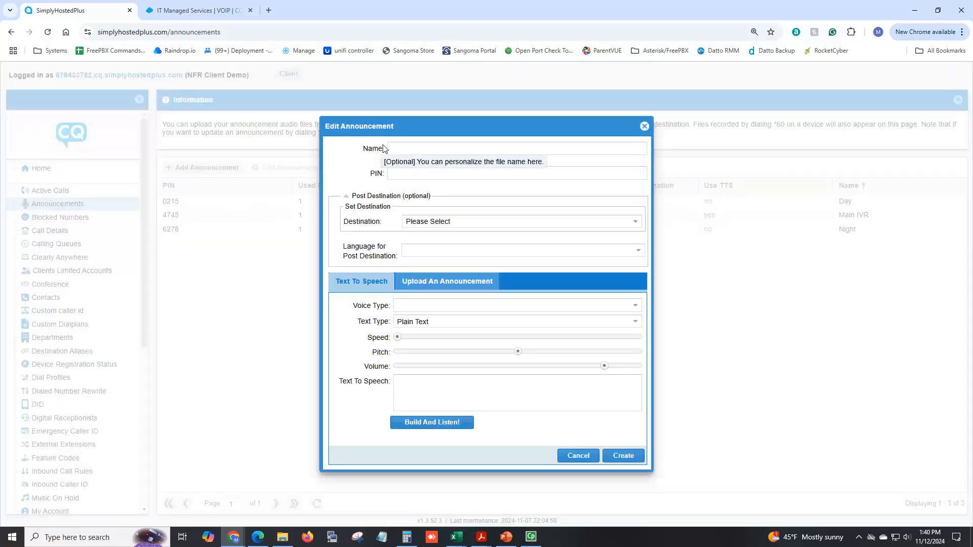
pyautogui.click(409, 147)
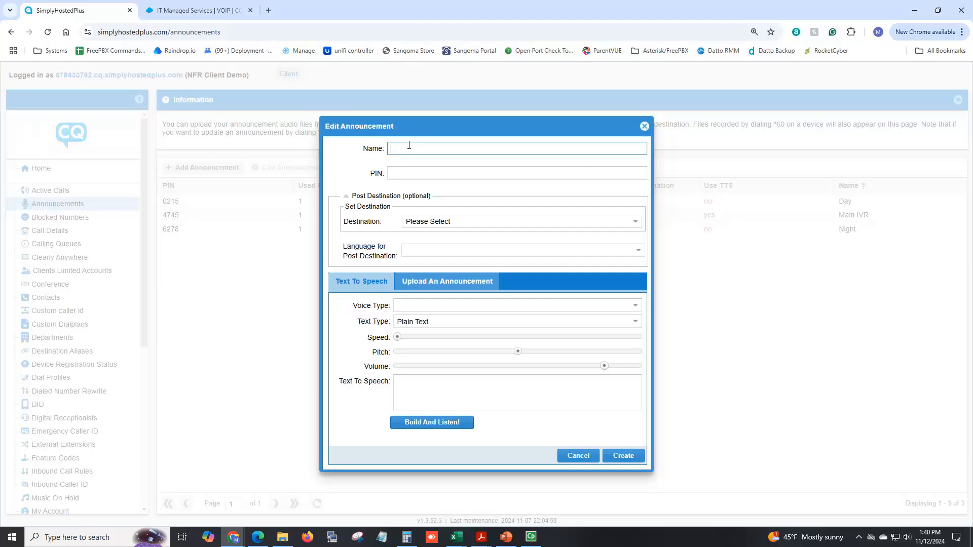
pyautogui.write('Lunch Message')
pyautogui.click(411, 175)
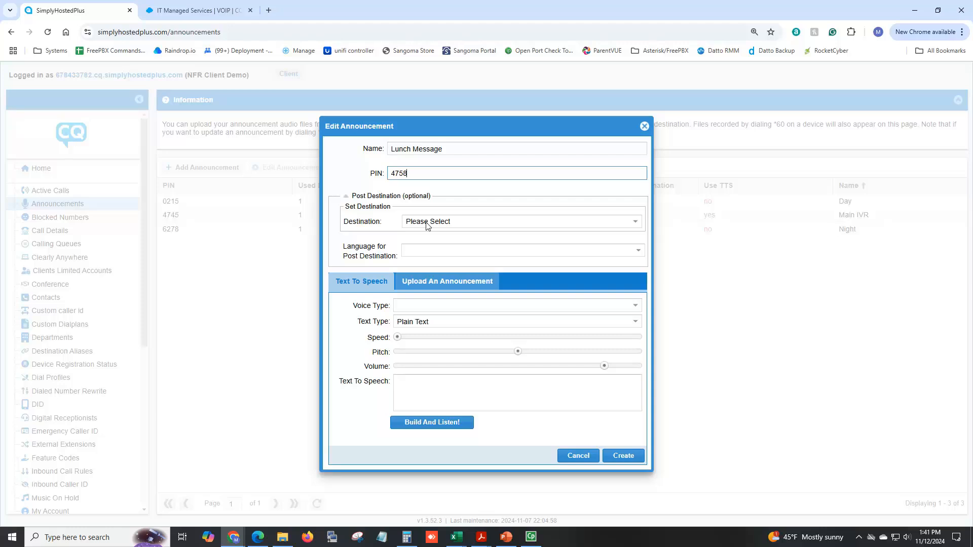
# - Look at the audio upload option, return to text to speech, and choose en-US-Casual-K as the voice type
pyautogui.click(435, 287)
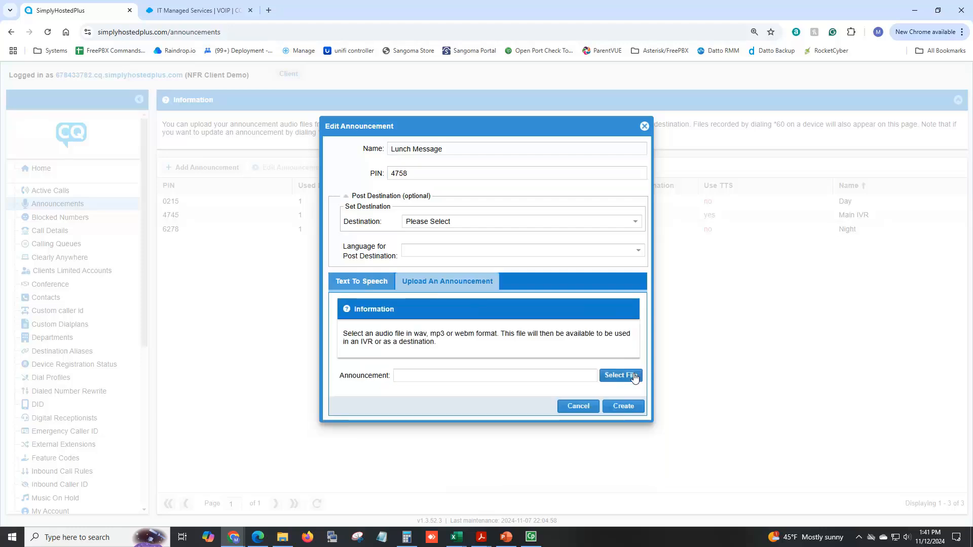
pyautogui.click(367, 286)
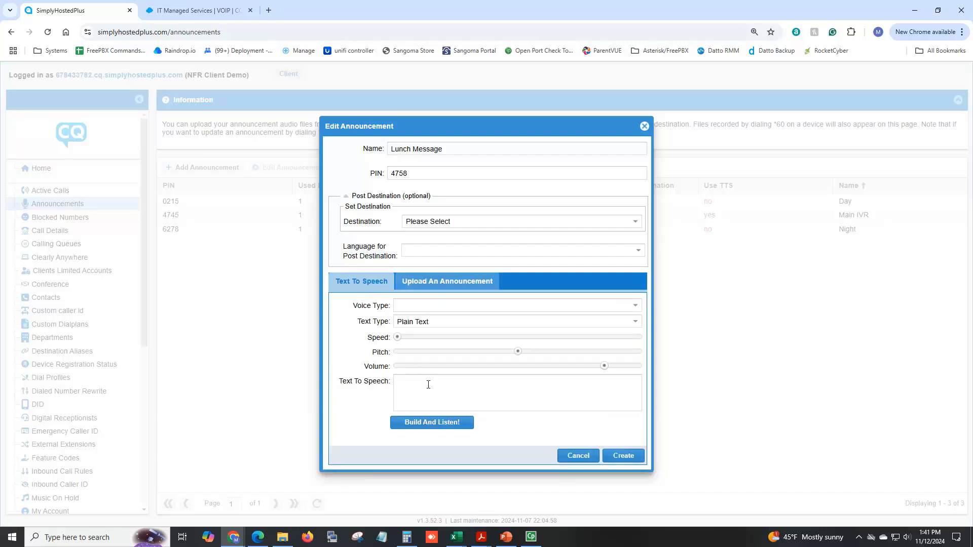
pyautogui.click(636, 307)
pyautogui.scroll(-8, 535, 366)
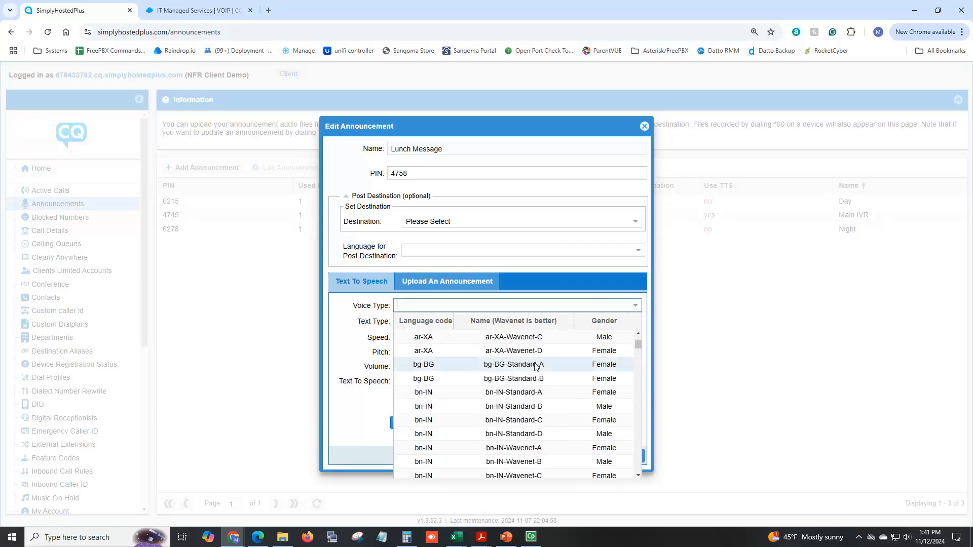
pyautogui.scroll(-8, 535, 366)
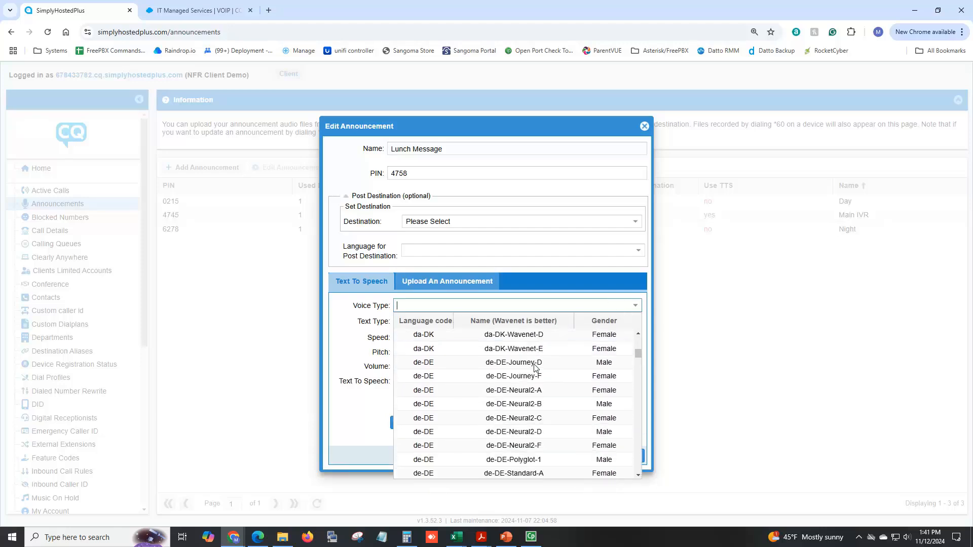
pyautogui.scroll(-10, 535, 368)
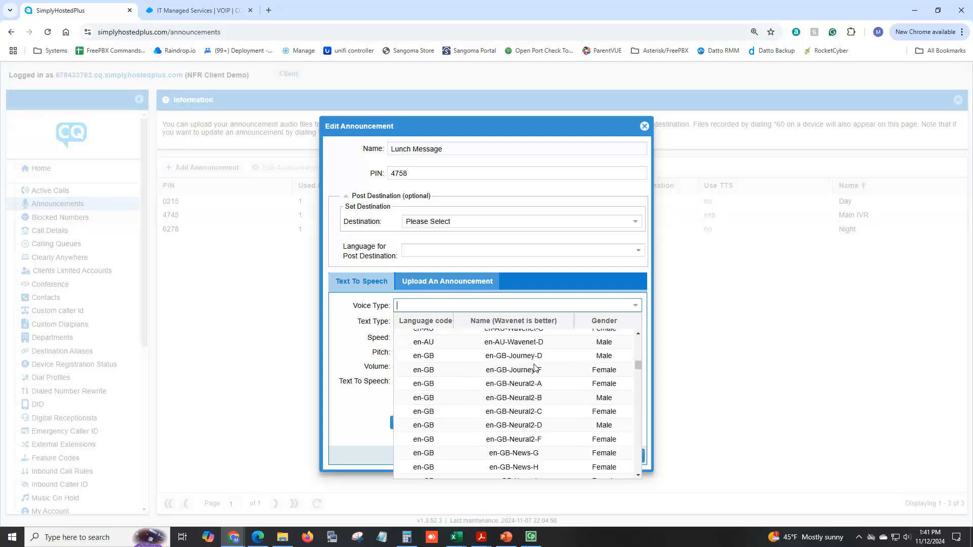
pyautogui.scroll(-7, 535, 367)
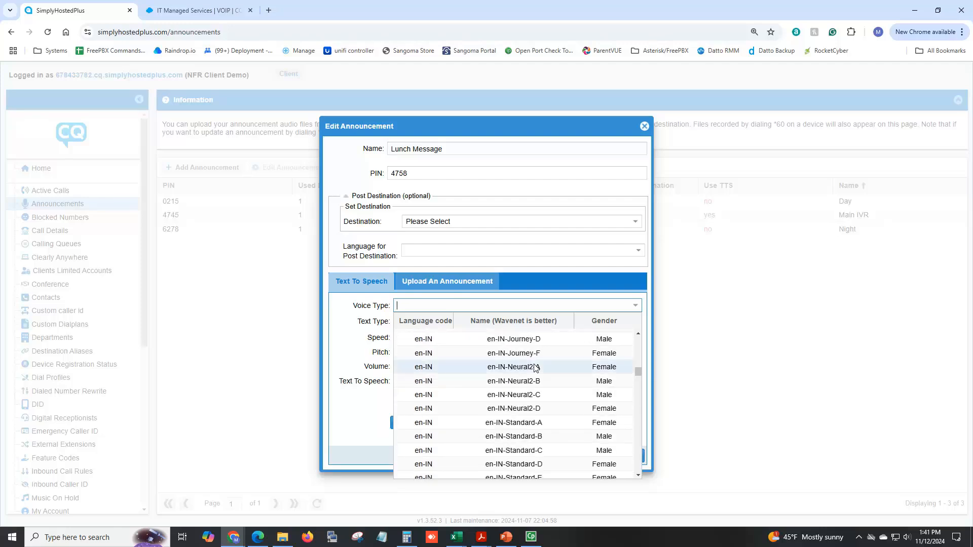
pyautogui.scroll(-8, 535, 367)
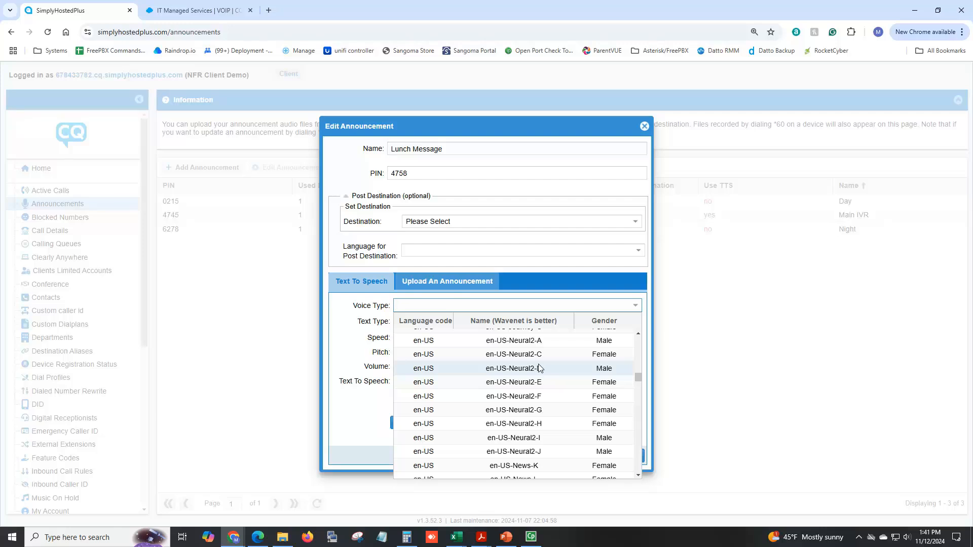
pyautogui.scroll(3, 538, 368)
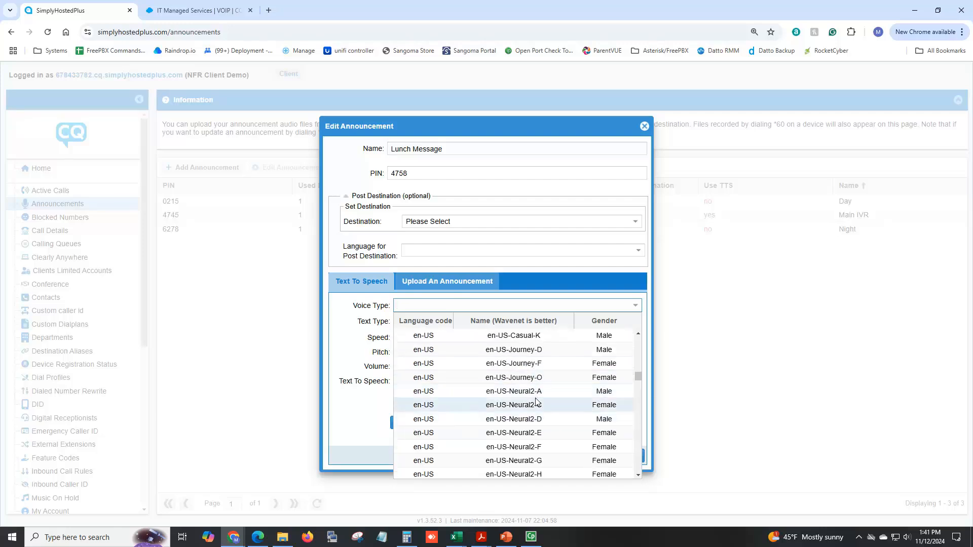
pyautogui.scroll(3, 529, 396)
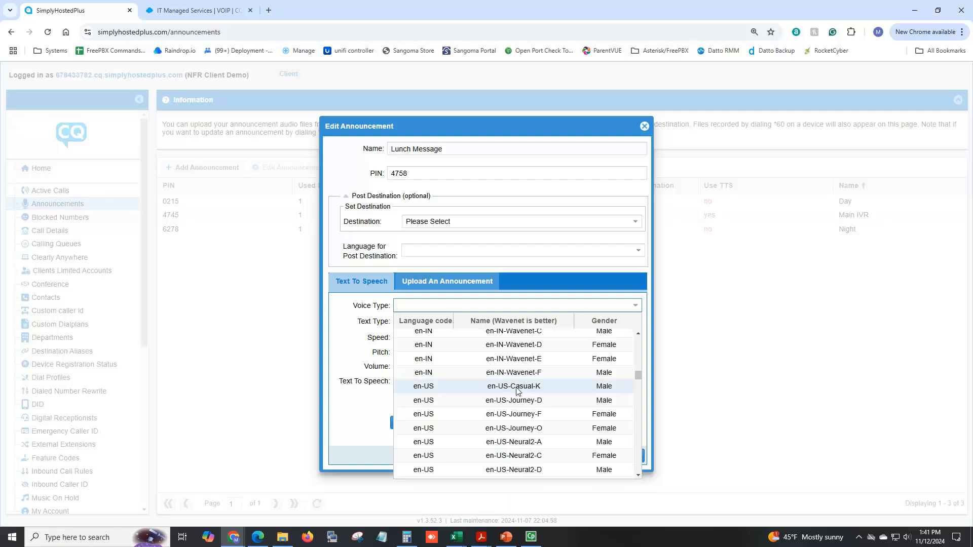
pyautogui.click(518, 388)
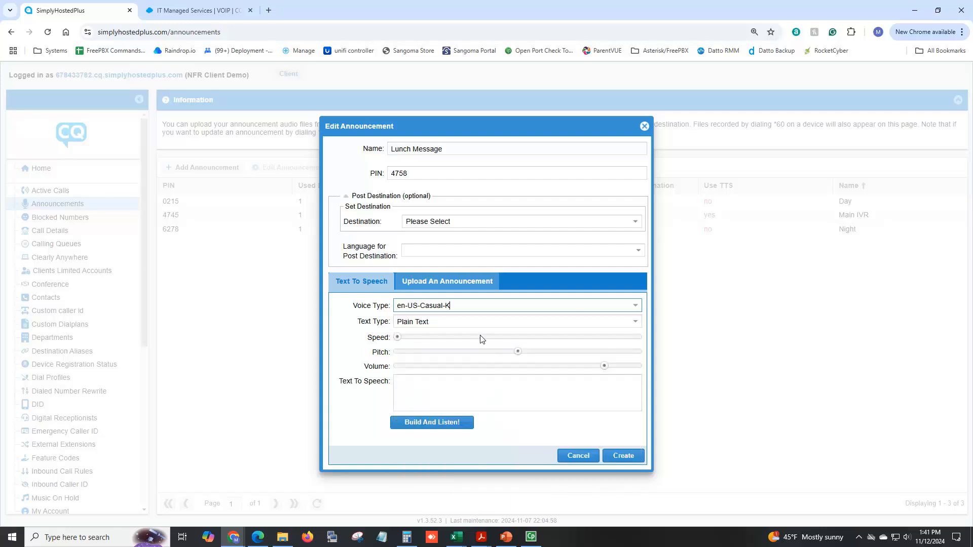
# - Set the speech text to "Thank you for calling Jims, we are closed for lunch until 1pm, please call back then!", build it and create the announcement
pyautogui.click(419, 381)
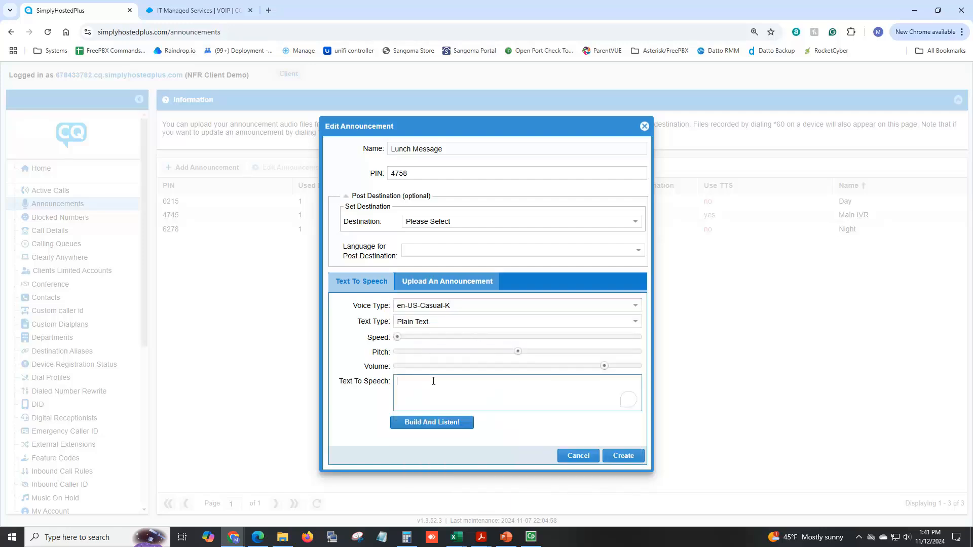
pyautogui.write('Thank you for calling Jims, we are closed for lunch')
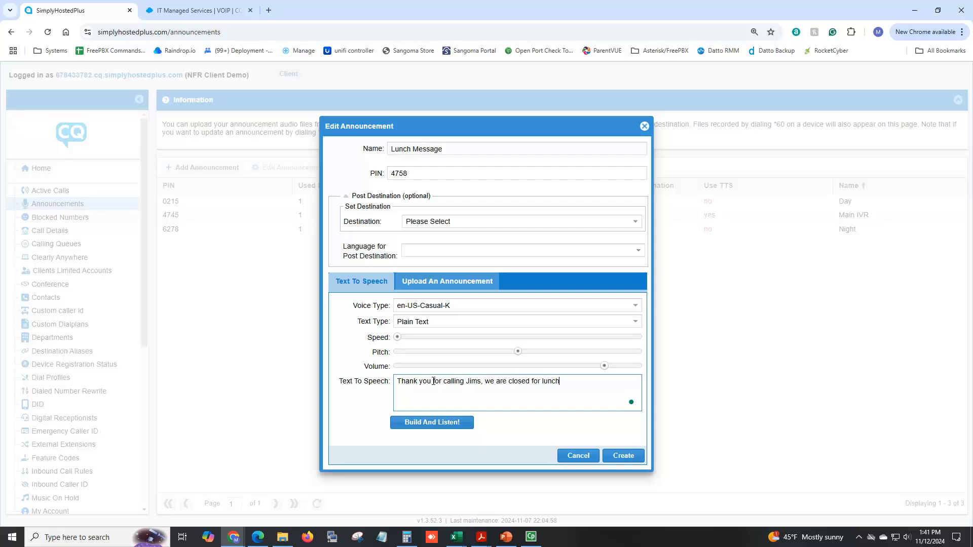
pyautogui.write(' until 1pm, please call back then!')
pyautogui.click(438, 427)
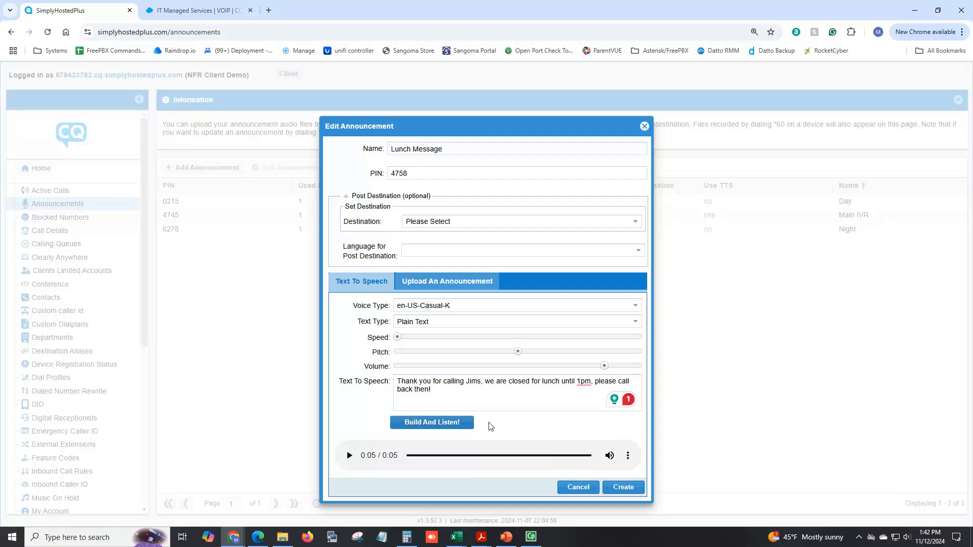
pyautogui.click(628, 488)
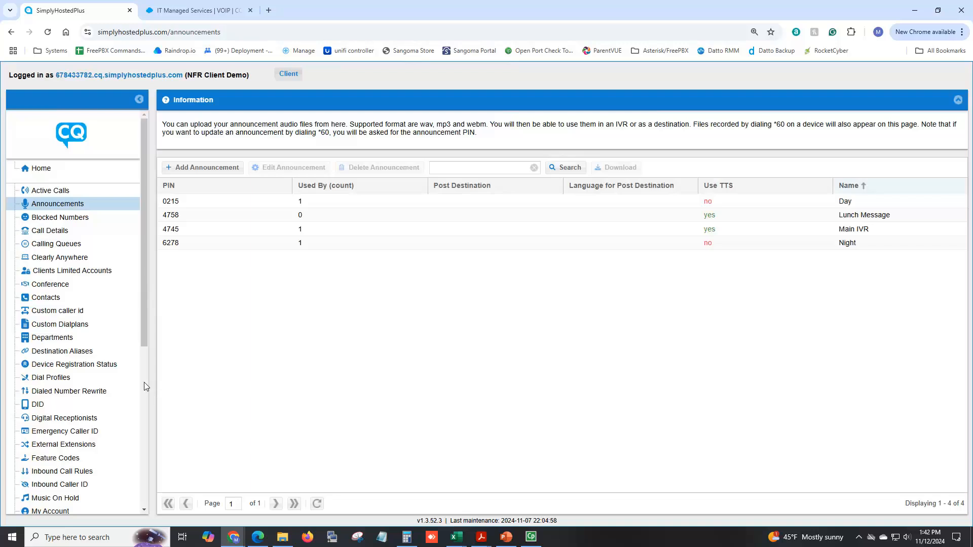
# - Start a new digital receptionist named "Lunch IVR" with Lunch Message as its main announcement
pyautogui.click(60, 420)
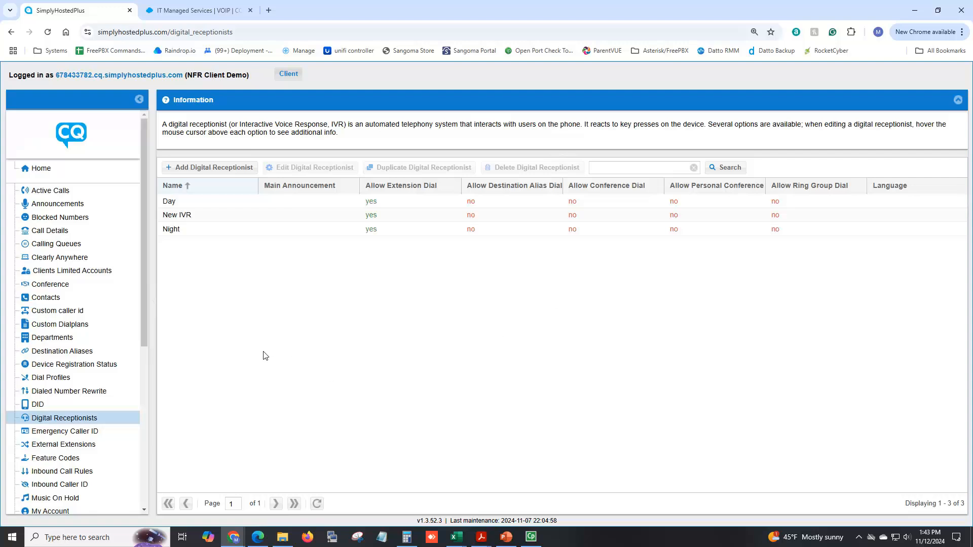
pyautogui.click(204, 169)
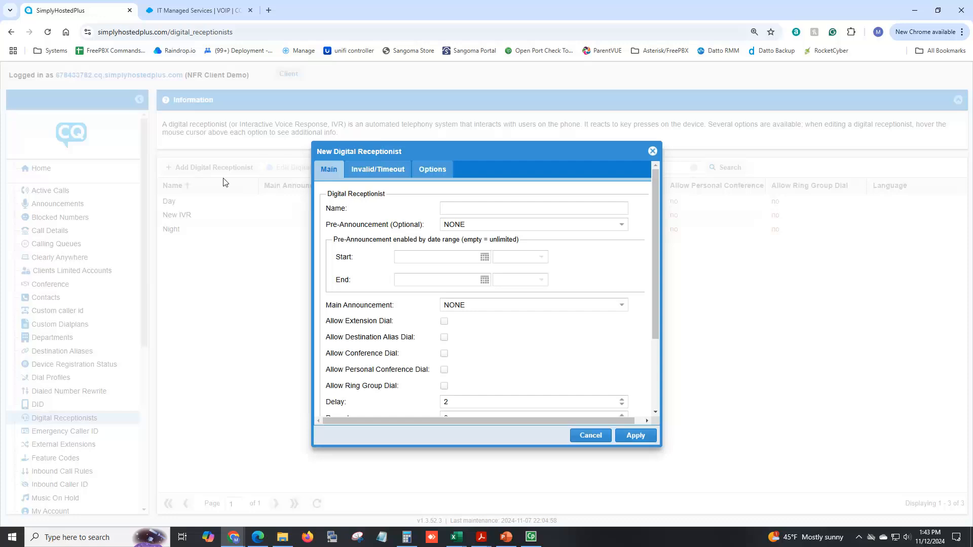
pyautogui.click(461, 210)
pyautogui.write('Lunch ')
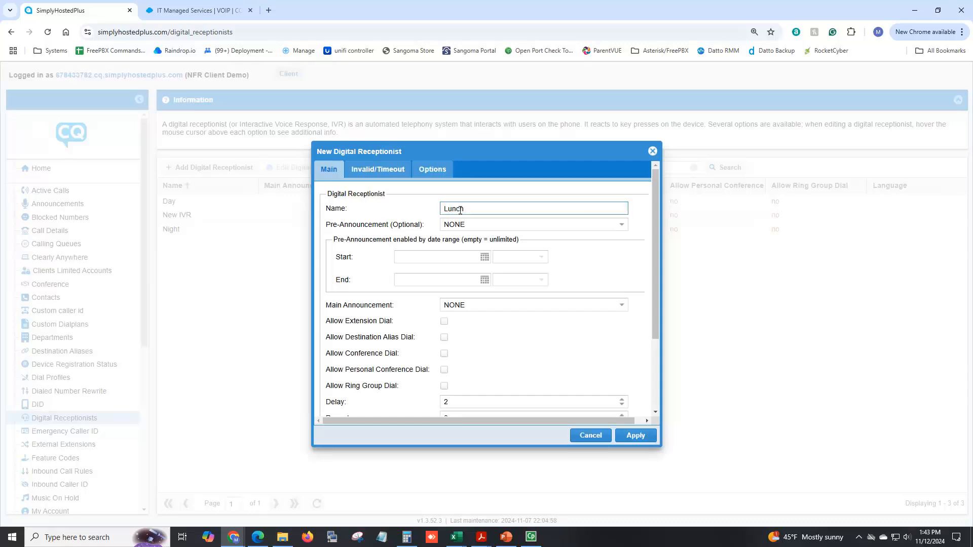
pyautogui.write('IVR')
pyautogui.moveTo(373, 310)
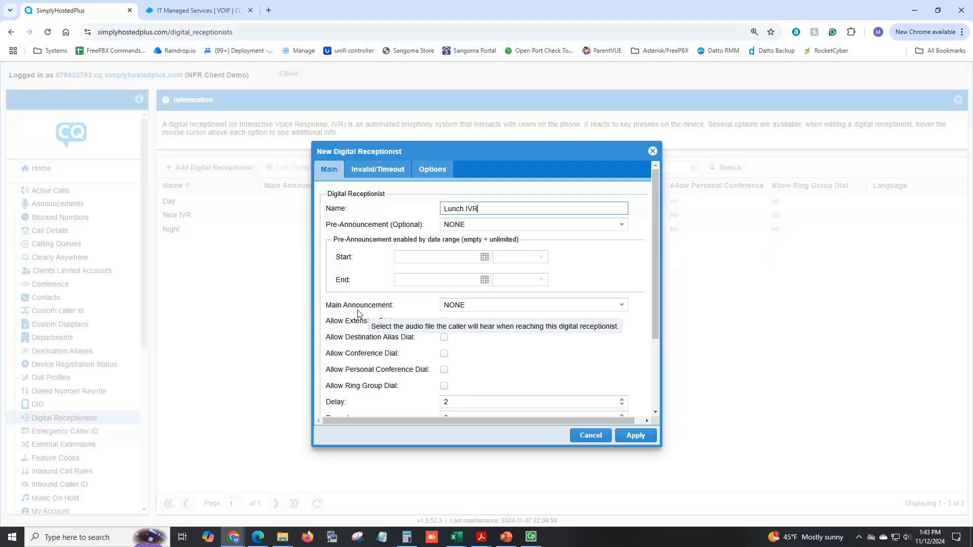
pyautogui.click(480, 306)
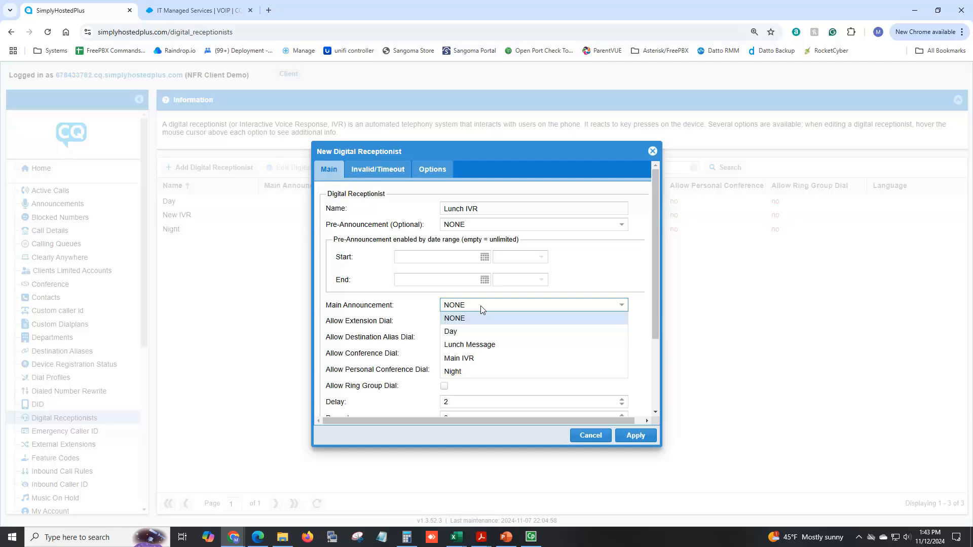
pyautogui.click(474, 346)
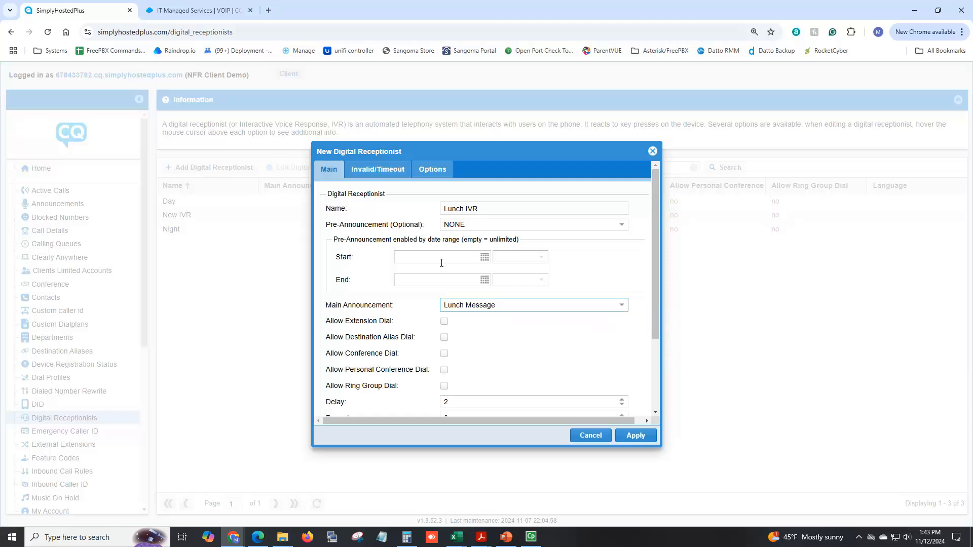
# - Allow extension dial and ring group dial for the Lunch IVR, and review its invalid and timeout settings
pyautogui.moveTo(462, 224)
pyautogui.moveTo(525, 358)
pyautogui.click(444, 321)
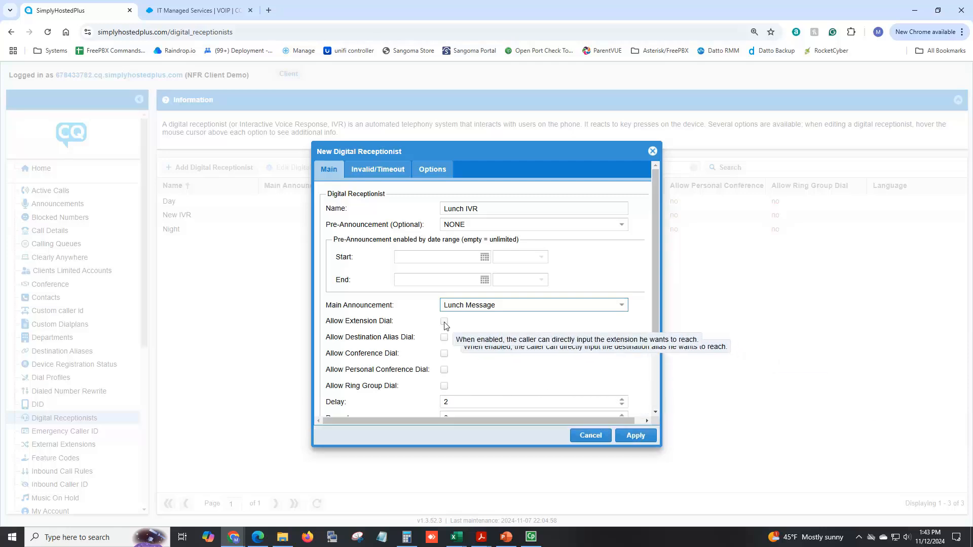
pyautogui.click(445, 386)
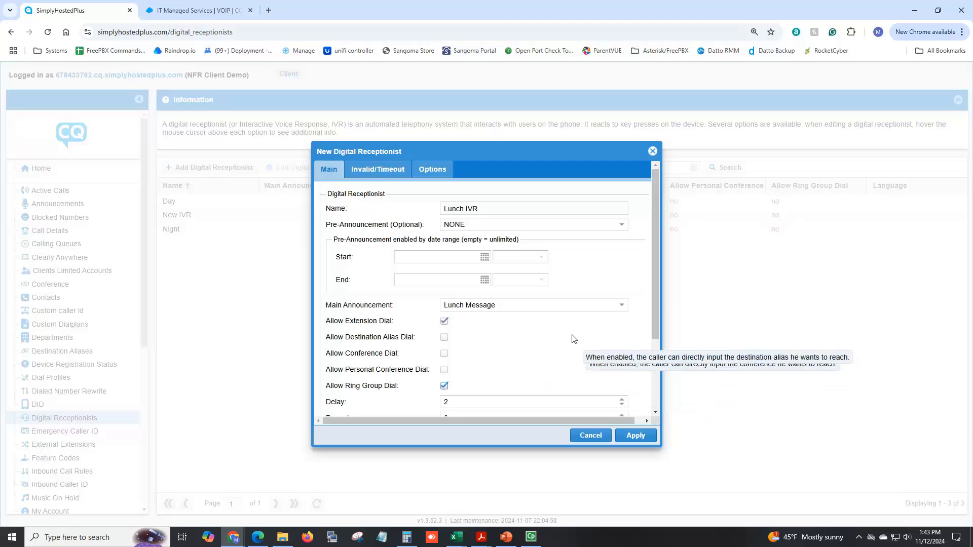
pyautogui.scroll(-2, 578, 353)
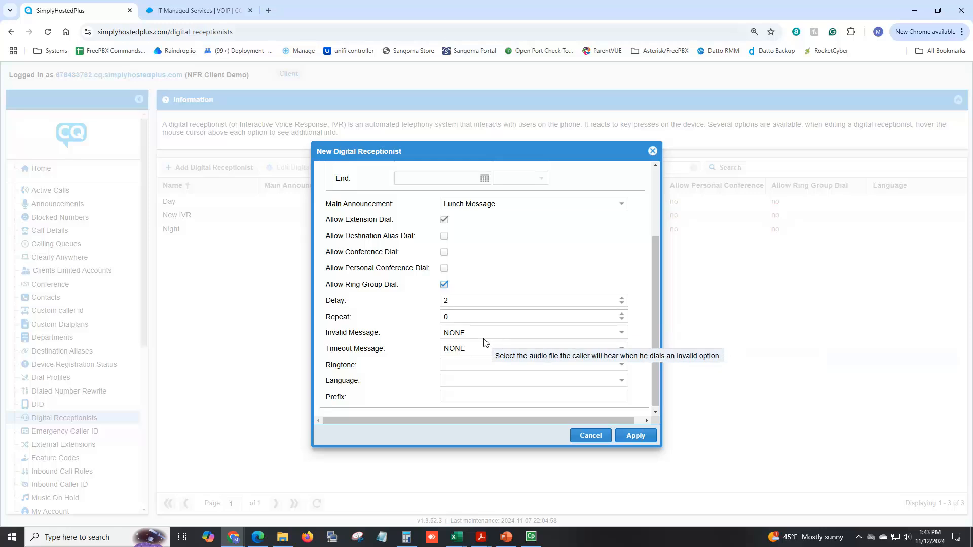
pyautogui.scroll(2, 480, 353)
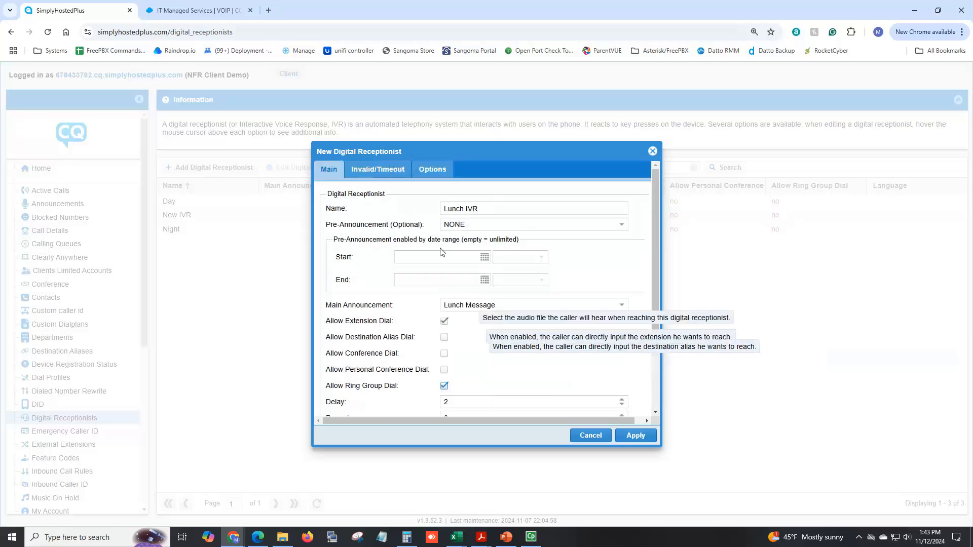
pyautogui.click(389, 175)
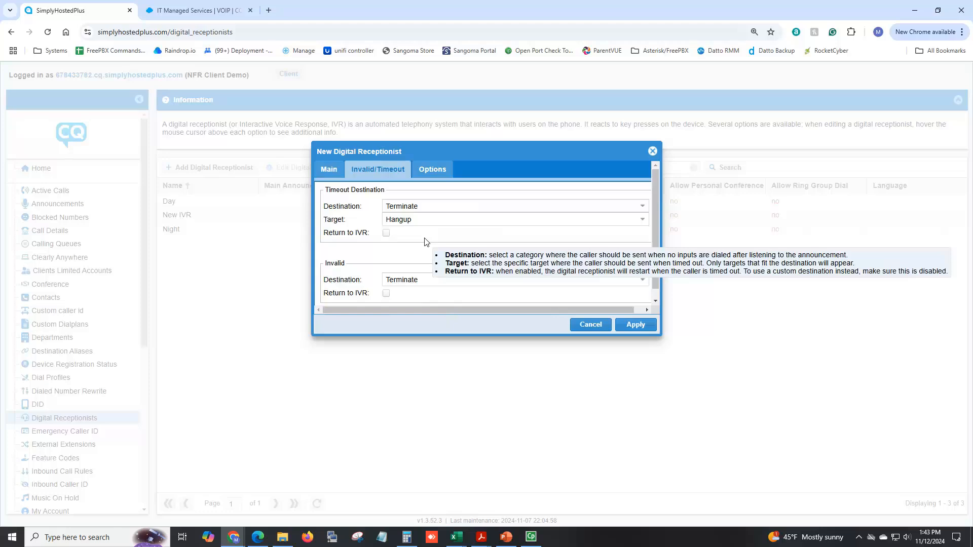
# - Add an IVR option that routes input 1 to the Sales ring group
pyautogui.click(433, 171)
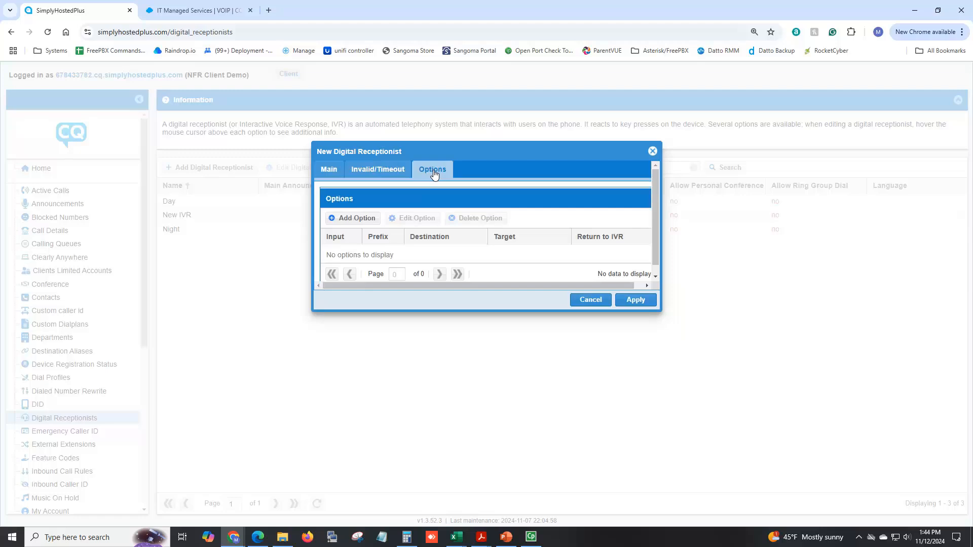
pyautogui.click(358, 218)
pyautogui.click(482, 283)
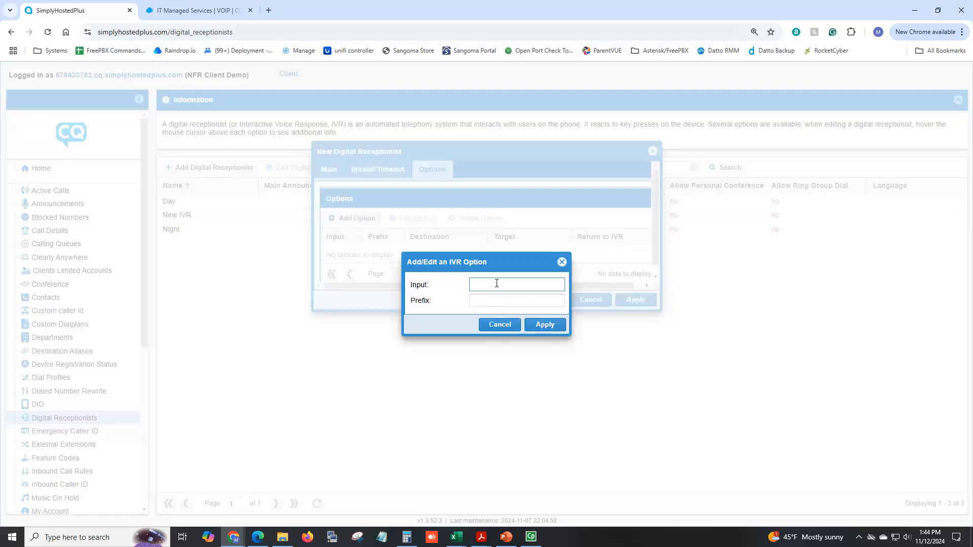
pyautogui.write('1')
pyautogui.click(517, 334)
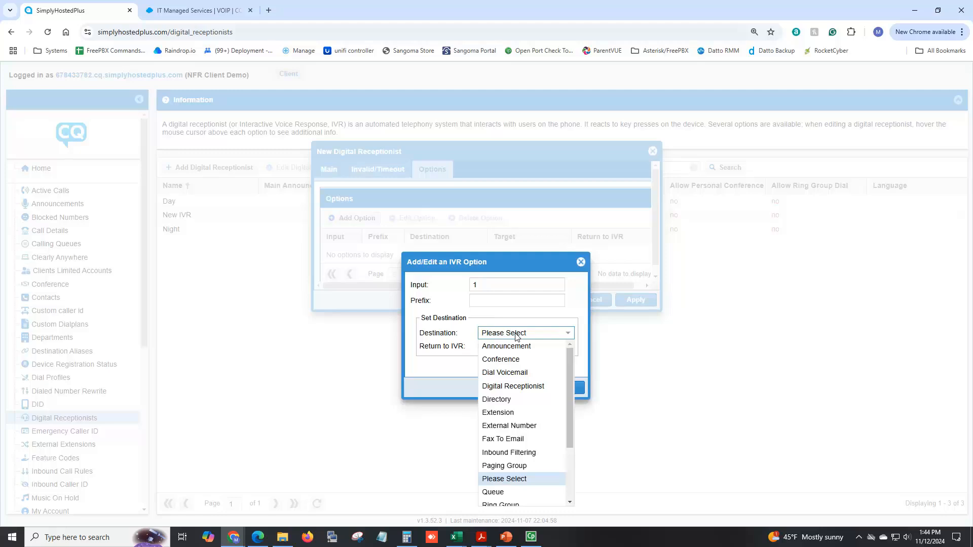
pyautogui.scroll(-1, 520, 401)
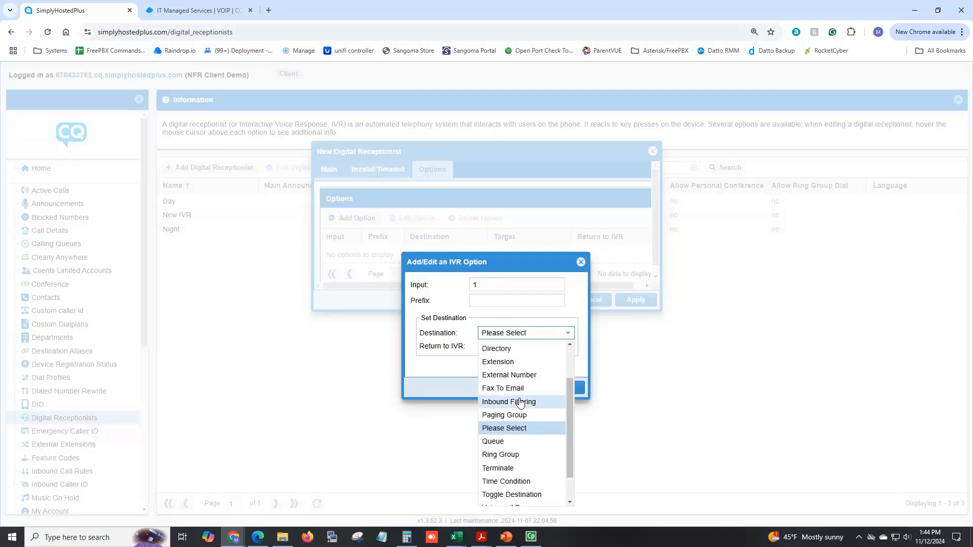
pyautogui.click(507, 454)
pyautogui.click(560, 401)
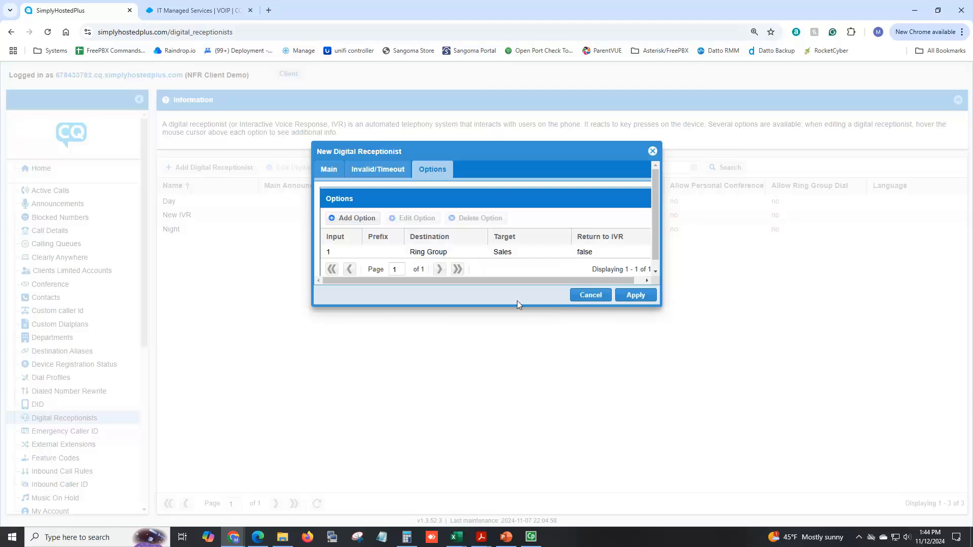
# - Add an IVR option that routes input 2 to the default directory
pyautogui.click(360, 219)
pyautogui.click(504, 285)
pyautogui.write('2')
pyautogui.click(512, 333)
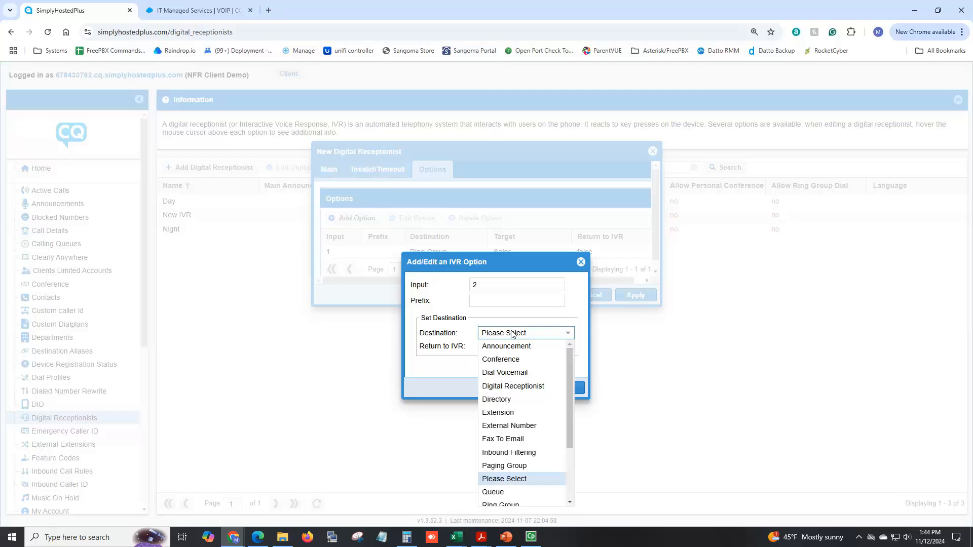
pyautogui.click(504, 396)
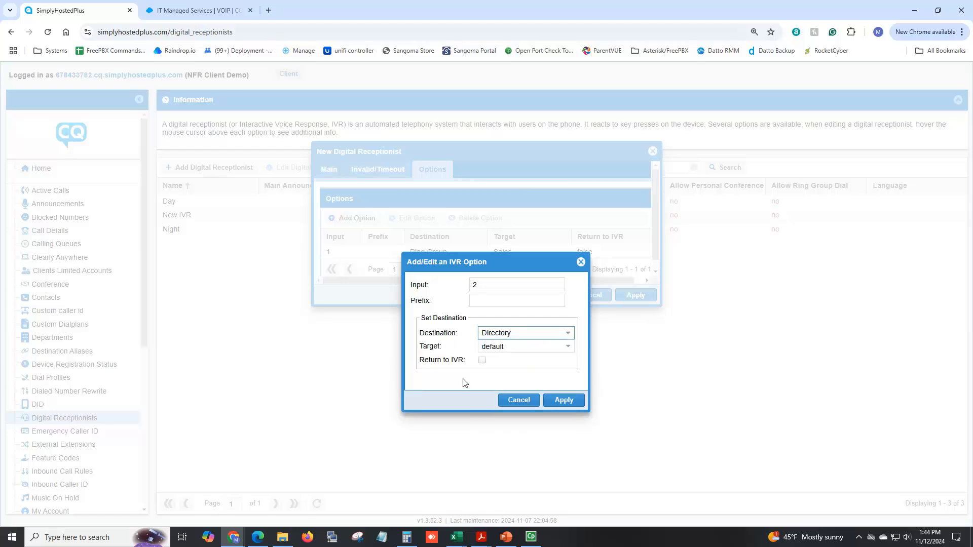
pyautogui.click(561, 400)
# - Add an IVR option that routes input 3 to queue 300, and save the Lunch IVR digital receptionist after checking its main settings
pyautogui.click(358, 219)
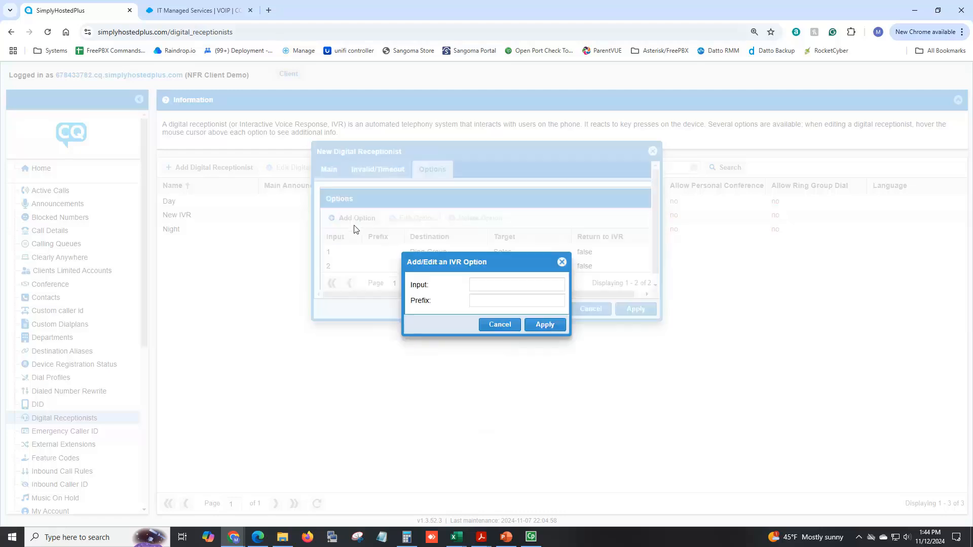
pyautogui.click(477, 283)
pyautogui.write('3')
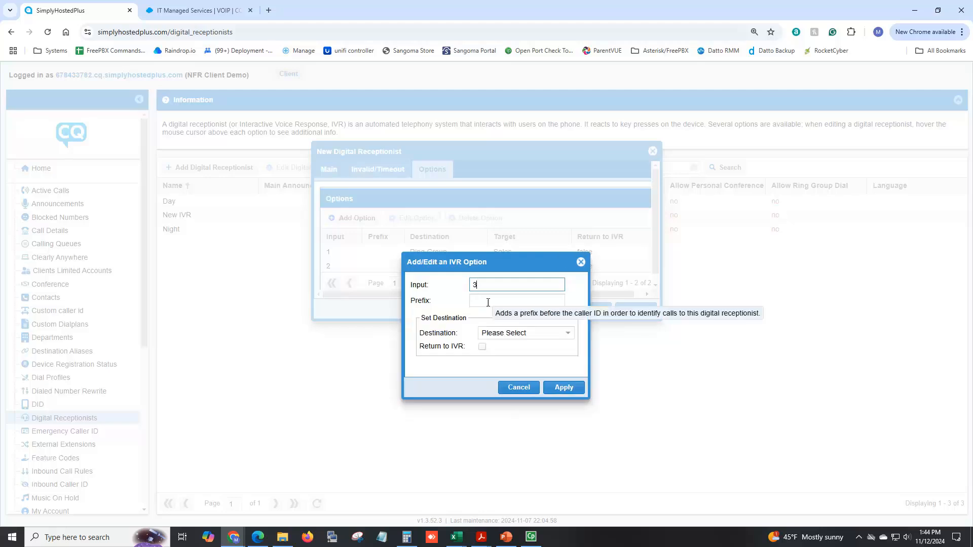
pyautogui.click(513, 333)
pyautogui.scroll(-1, 502, 378)
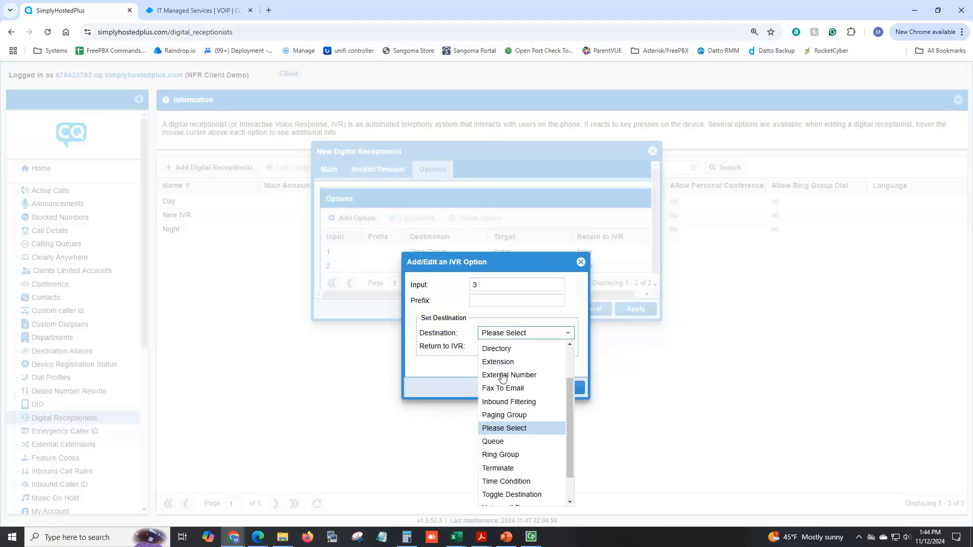
pyautogui.click(515, 443)
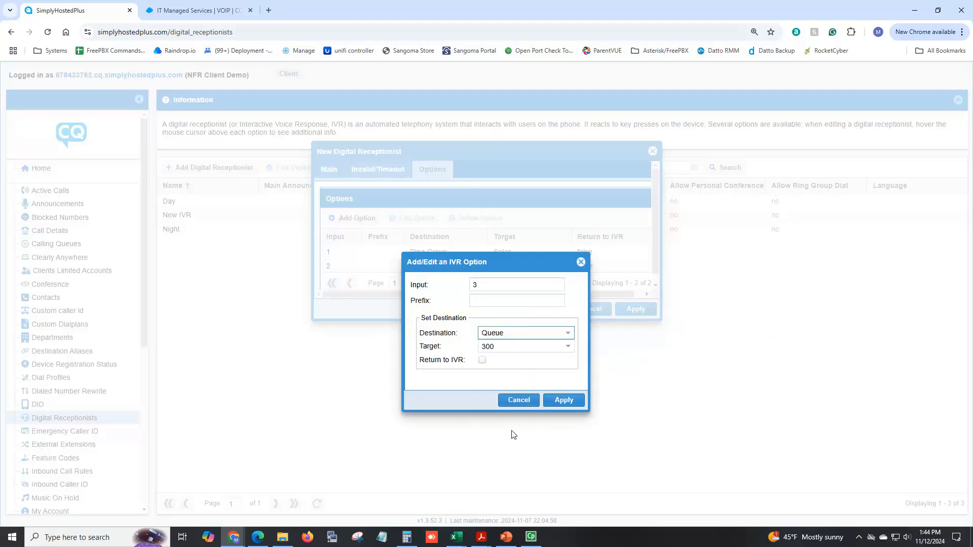
pyautogui.click(563, 401)
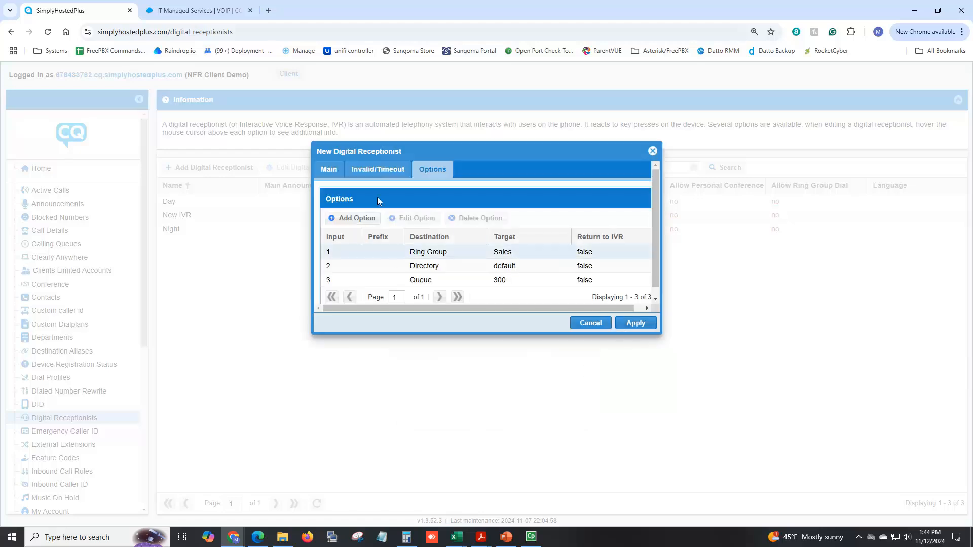
pyautogui.click(332, 172)
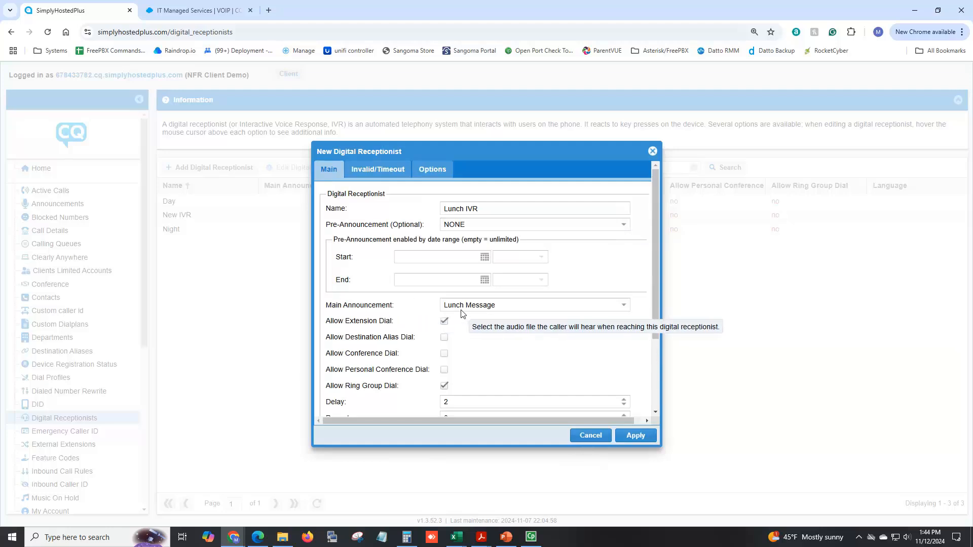
pyautogui.click(636, 437)
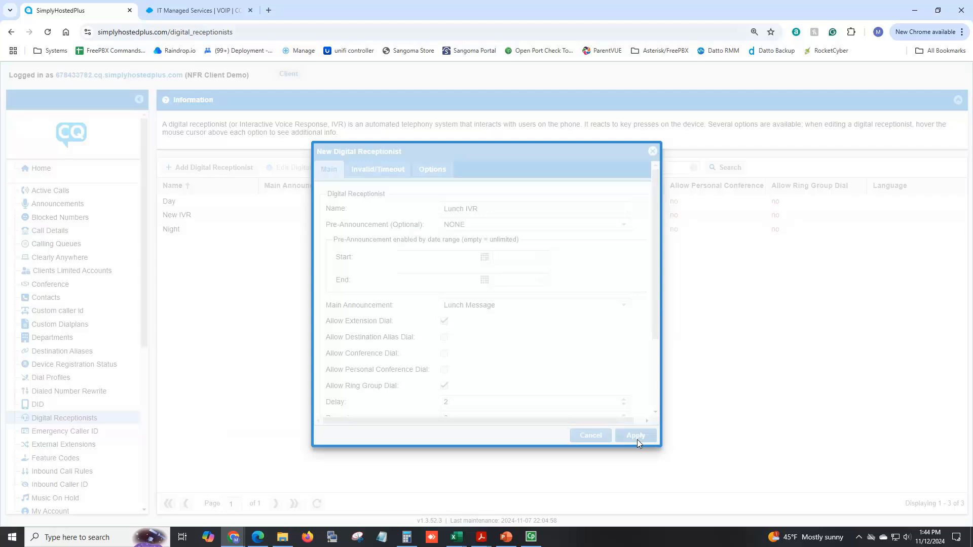